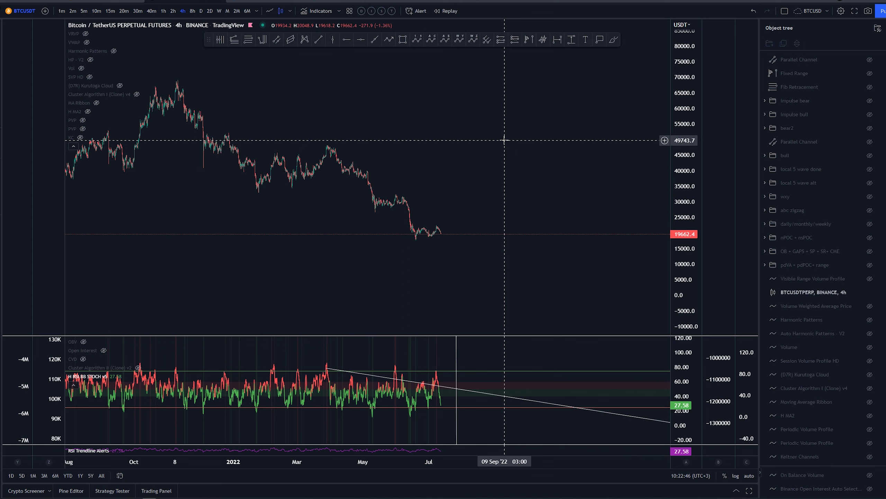
Show the wxy drawing group on the 4h BTCUSDT chart and fit its wave labels and projections in view
click(870, 196)
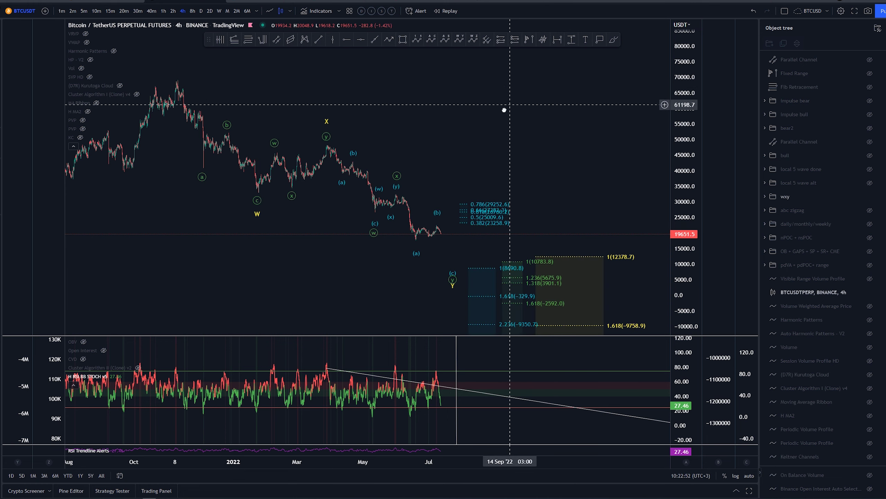
drag(681, 167, 672, 119)
drag(611, 149, 604, 139)
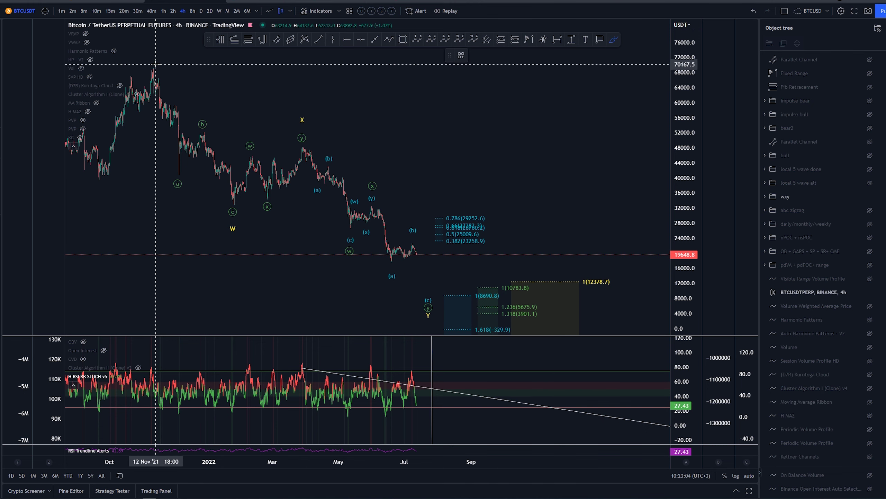
Sketch brush strokes over the decline from the November 2021 peak through the W and X waves, and undo them
mouse_move(155, 64)
mouse_down()
mouse_move(232, 198)
mouse_move(297, 125)
mouse_move(417, 301)
mouse_up()
key(ctrl+z)
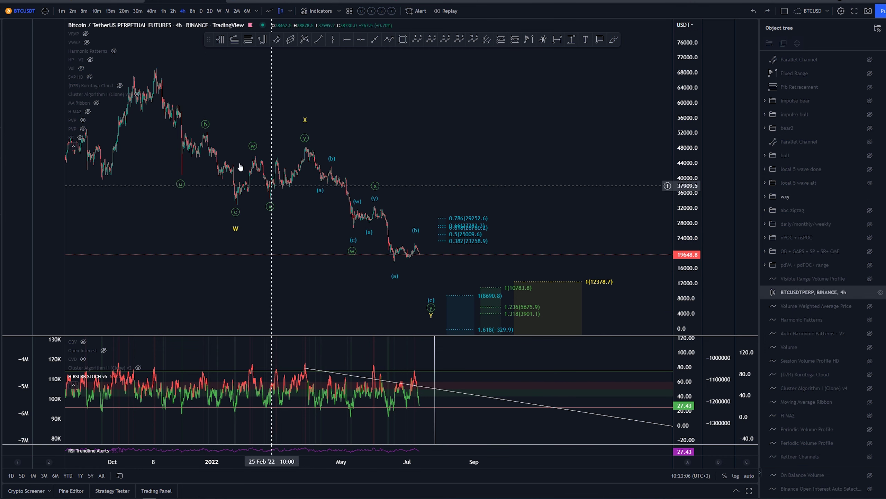
click(157, 68)
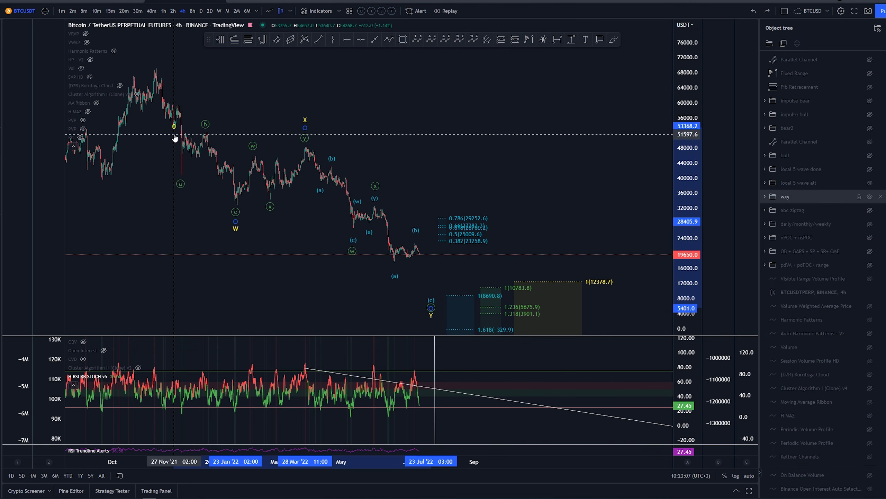
click(611, 41)
mouse_move(149, 62)
mouse_down()
mouse_move(237, 225)
mouse_move(253, 158)
mouse_move(321, 132)
mouse_move(299, 112)
mouse_up()
key(ctrl+z)
key(ctrl+z)
key(ctrl+z)
Brush the drop from the X high towards the Y target, mark the Y label, and remove the strokes
mouse_move(312, 161)
mouse_down()
mouse_move(352, 234)
mouse_move(433, 308)
mouse_up()
scroll(397, 244, up, 4)
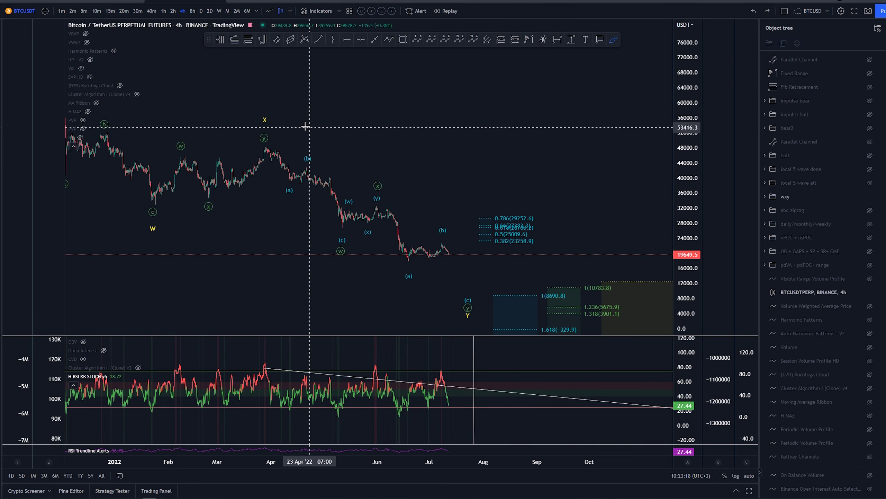
mouse_move(455, 210)
mouse_down()
mouse_move(291, 139)
mouse_move(462, 238)
mouse_up()
key(Delete)
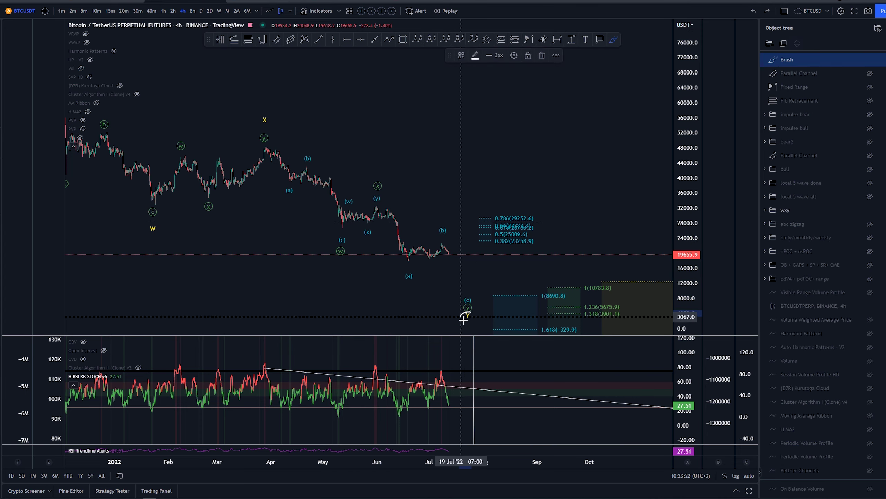
Trace the decline from the circled y high to the circled w low with the brush, and undo the strokes
scroll(445, 191, down, 2)
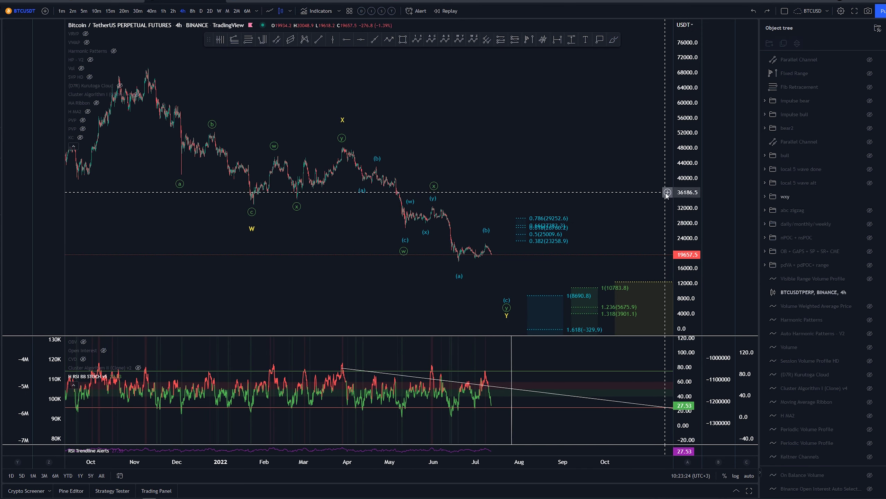
drag(683, 192, 683, 143)
drag(571, 158, 494, 118)
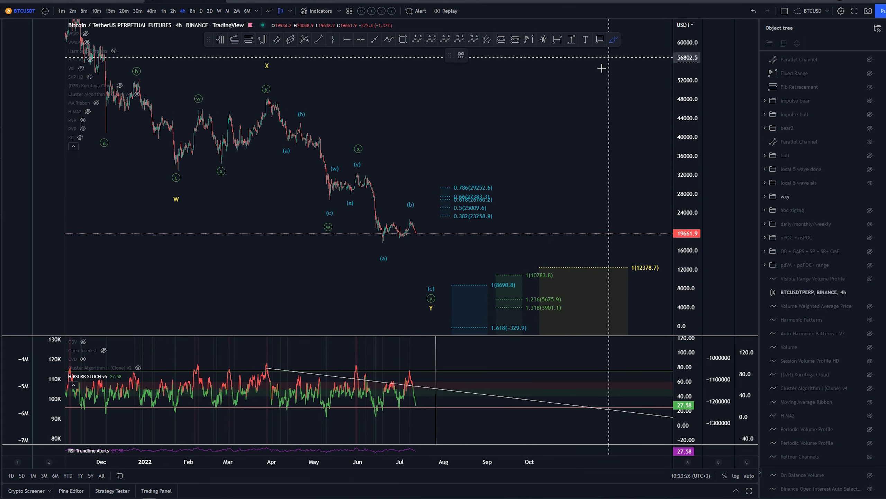
mouse_move(265, 91)
mouse_down()
mouse_move(300, 130)
mouse_move(335, 219)
mouse_up()
key(ctrl+z)
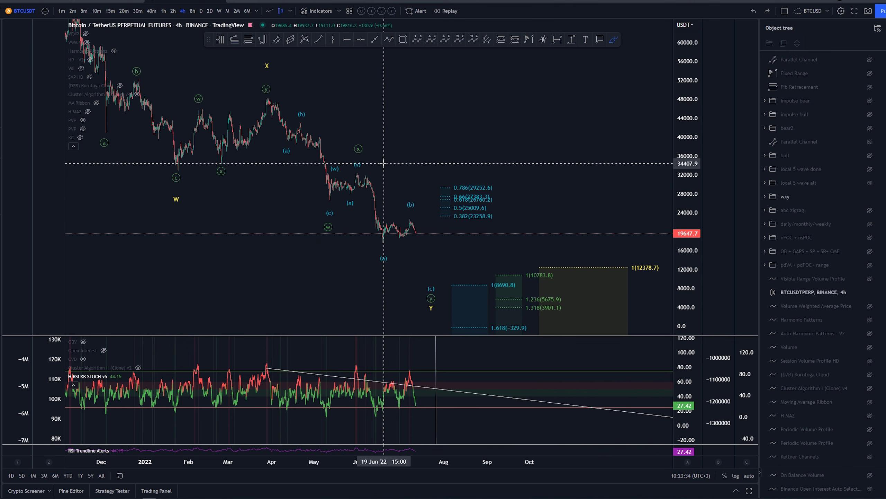
mouse_move(268, 93)
mouse_down()
mouse_move(299, 185)
mouse_move(283, 107)
mouse_move(266, 129)
mouse_up()
key(ctrl+z)
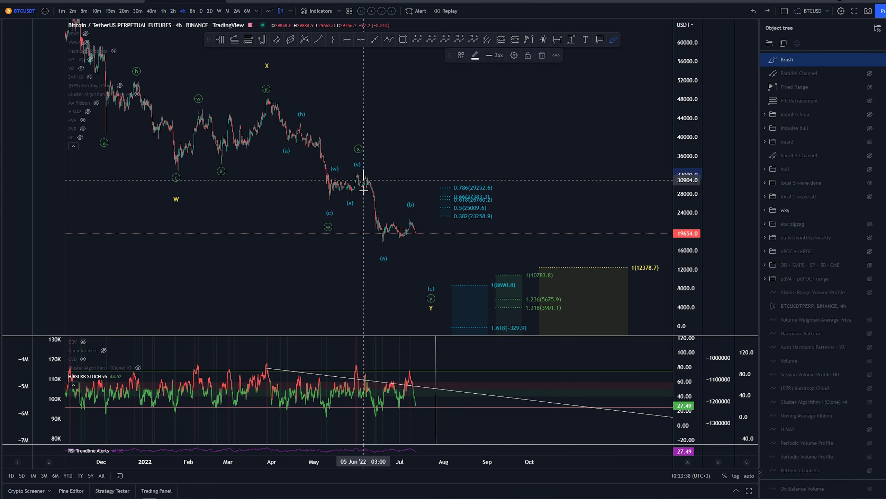
Brush the move from the circled x high down towards the (c) target, and remove the strokes
mouse_move(362, 184)
mouse_down()
mouse_move(376, 247)
mouse_move(360, 182)
mouse_up()
key(ctrl+z)
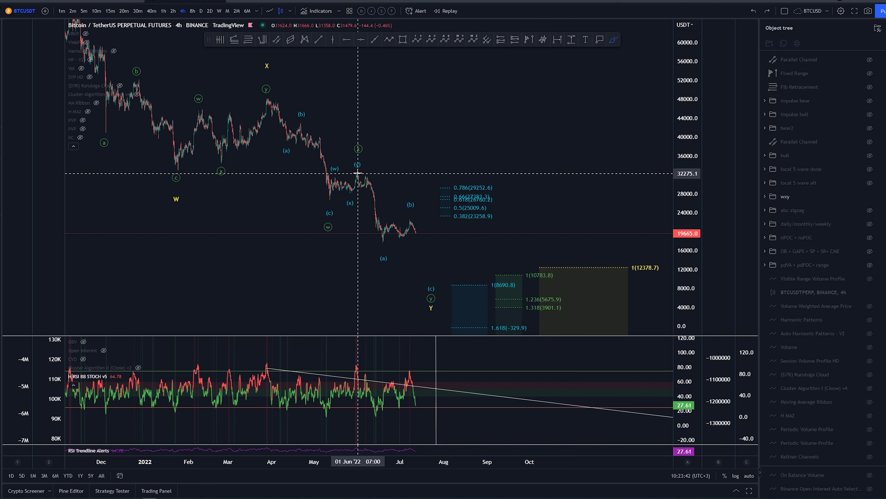
mouse_move(357, 173)
mouse_down()
mouse_move(363, 189)
mouse_move(367, 178)
mouse_move(382, 241)
mouse_move(413, 220)
mouse_move(424, 271)
mouse_up()
key(Delete)
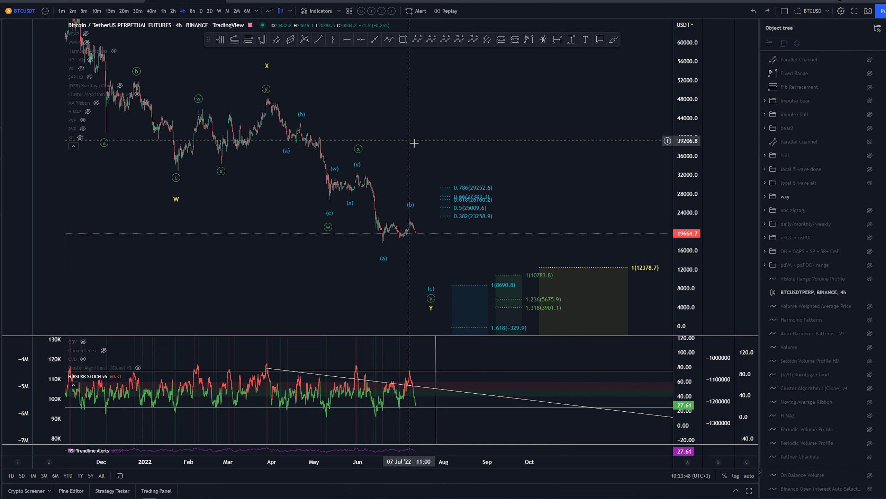
Switch the chart to the 1h timeframe and show the local 5 wave done group
drag(448, 151, 459, 152)
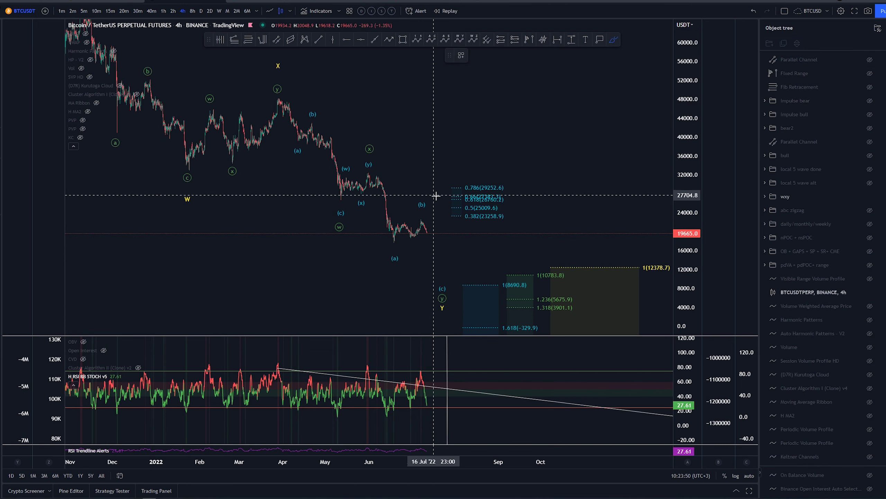
scroll(587, 219, up, 5)
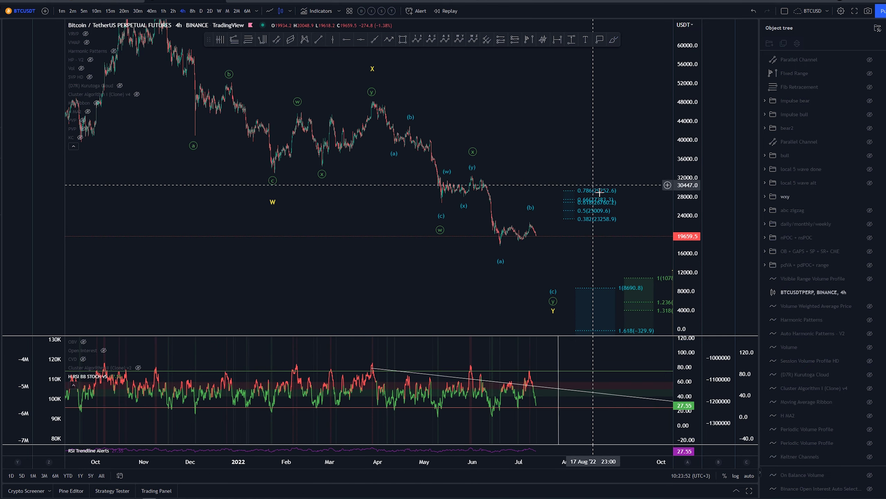
drag(599, 208, 644, 173)
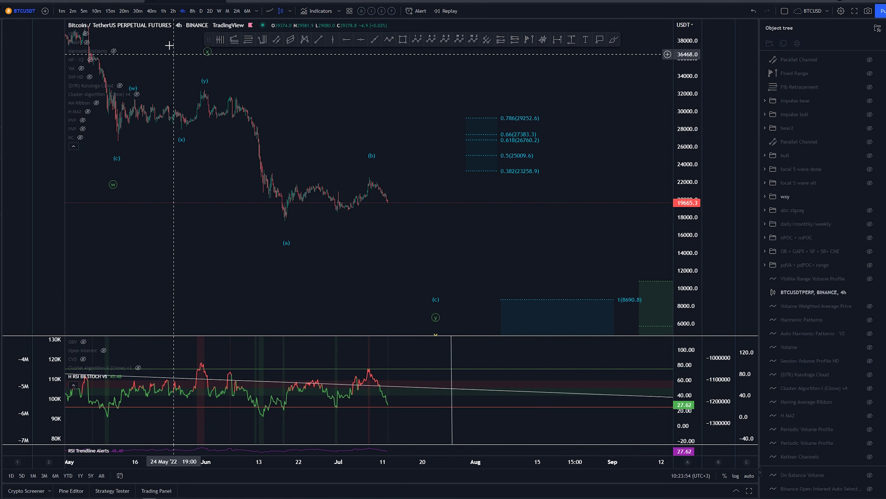
click(163, 11)
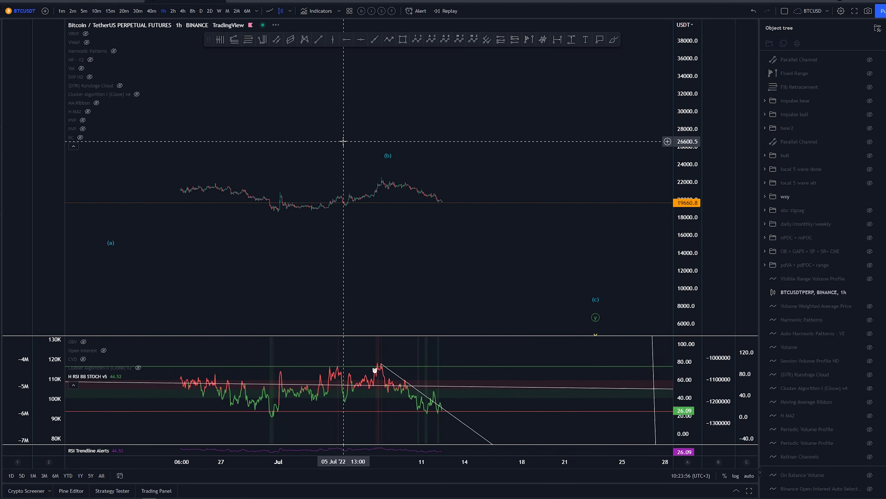
click(870, 169)
drag(579, 98, 539, 89)
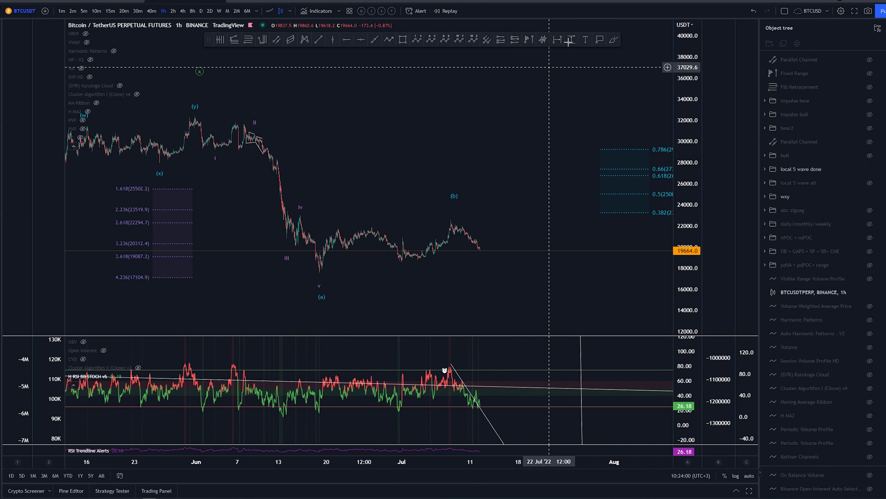
Brush over the five-wave drop from (y) to (a) and the bounce to (b), and remove the strokes
click(613, 40)
drag(196, 116, 210, 150)
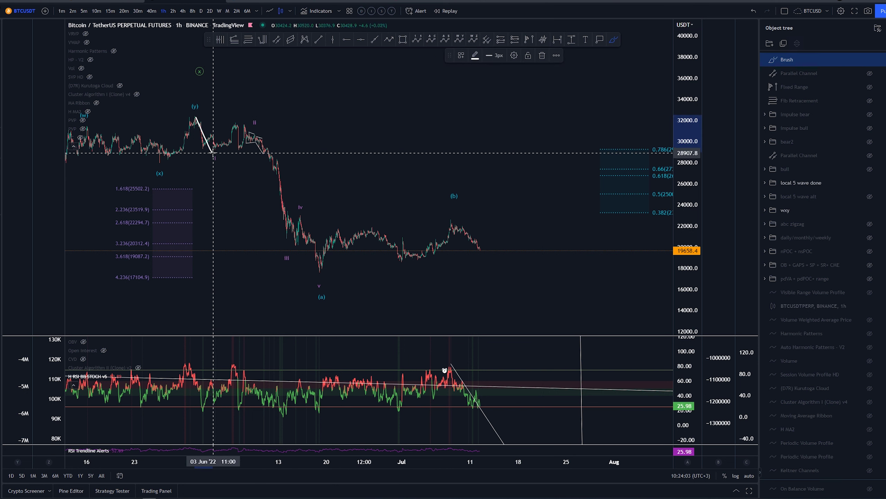
key(ctrl+z)
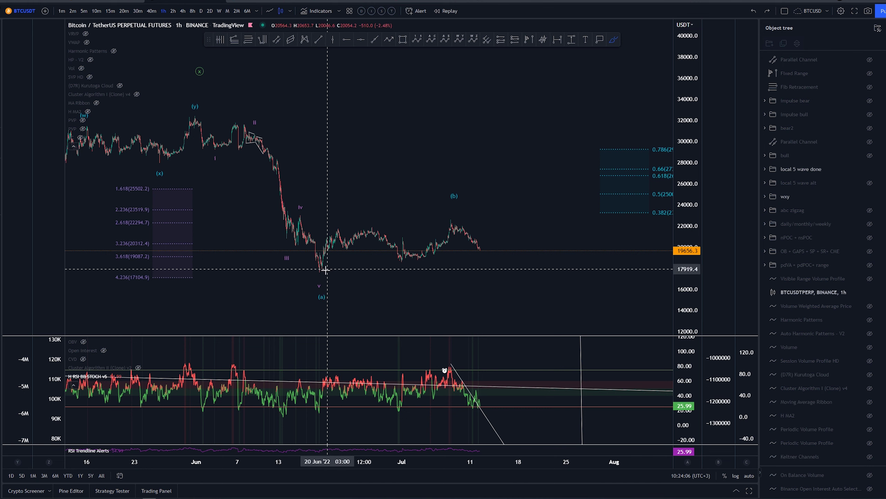
mouse_move(320, 272)
mouse_down()
mouse_move(360, 234)
mouse_move(461, 218)
mouse_up()
key(ctrl+z)
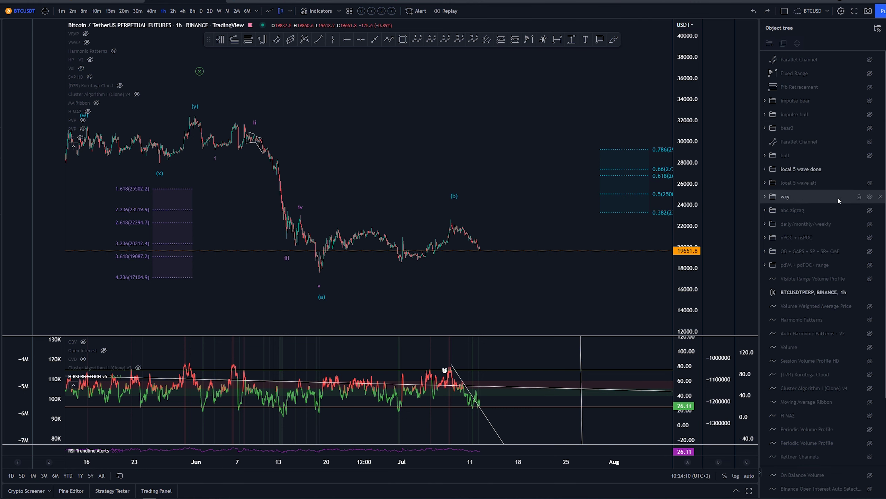
click(614, 39)
drag(327, 266, 331, 269)
key(Delete)
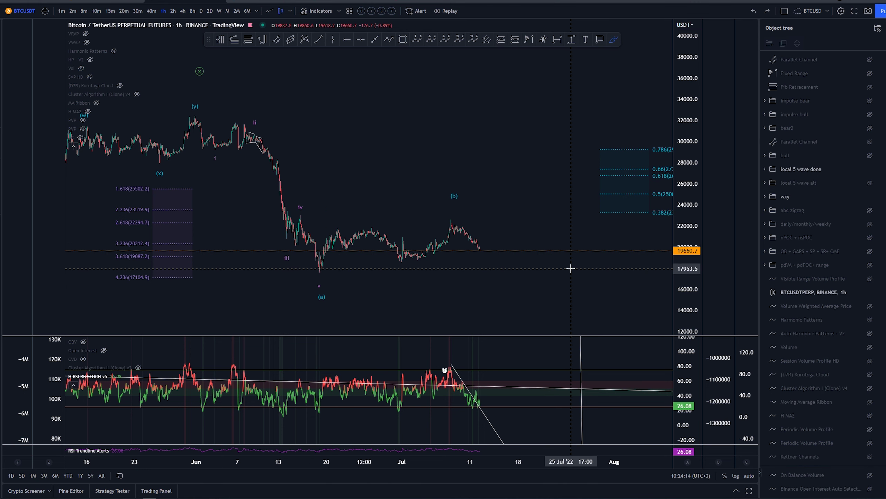
Show the bull group, hide the local 5 wave done and wxy groups, and enlarge the price action since mid-June
click(870, 155)
click(869, 169)
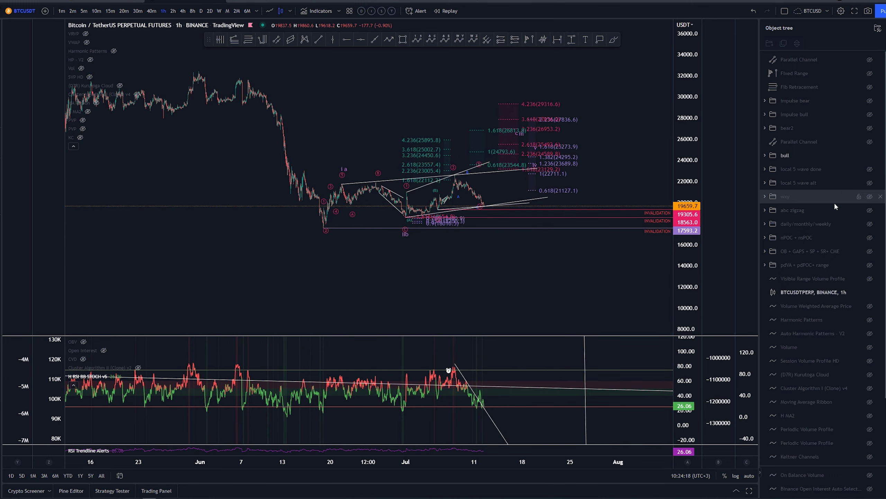
scroll(580, 182, up, 5)
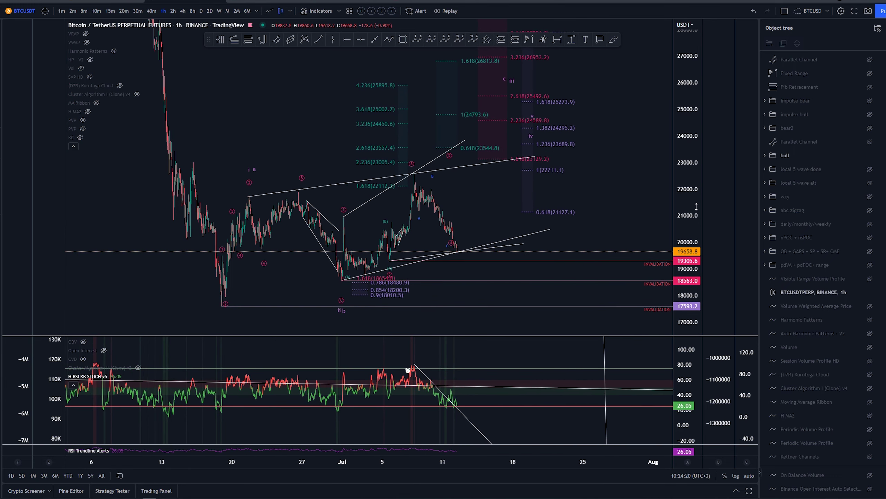
drag(696, 206, 696, 133)
scroll(597, 188, up, 2)
drag(598, 187, 627, 142)
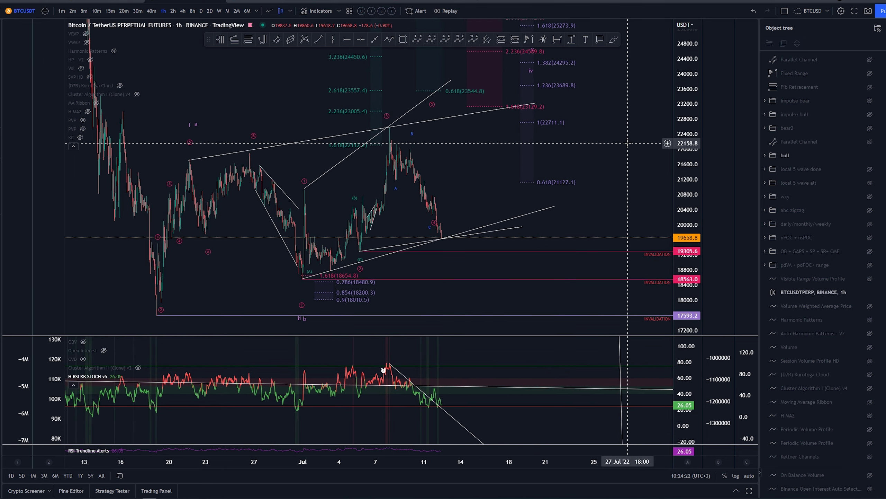
Brush the rise from the June low to the i/a high and the fall to the ii/b low, and undo it
click(614, 40)
mouse_move(156, 310)
mouse_down()
mouse_move(186, 155)
mouse_move(312, 284)
mouse_up()
key(ctrl+z)
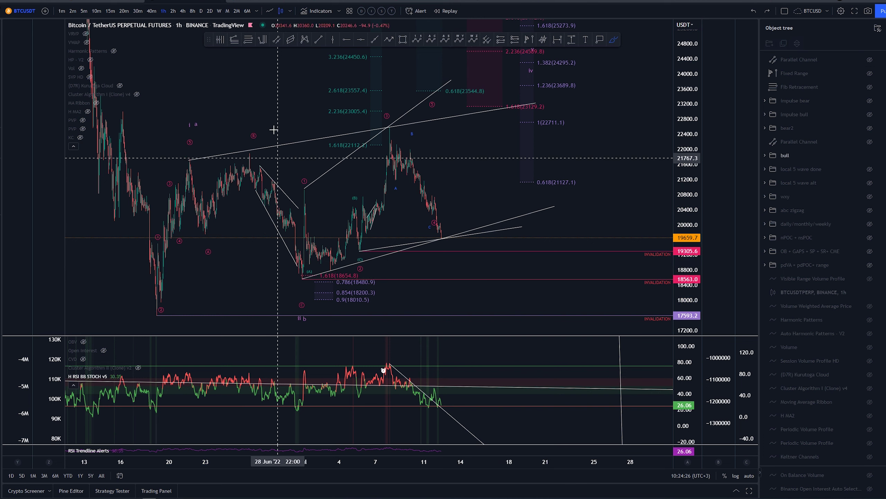
mouse_move(155, 314)
mouse_down()
mouse_move(175, 179)
mouse_move(202, 170)
mouse_move(296, 258)
mouse_move(304, 280)
mouse_up()
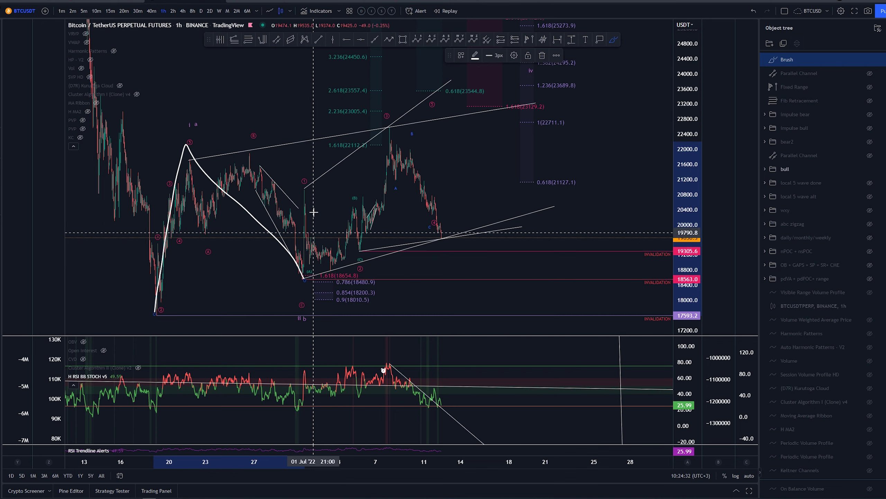
key(ctrl+z)
Brush the full swing path from the June low through the ii/b low and July high, circle the ii/b low, and undo the strokes
mouse_move(146, 314)
mouse_down()
mouse_move(193, 160)
mouse_move(298, 258)
mouse_move(304, 275)
mouse_move(390, 130)
mouse_move(443, 230)
mouse_move(485, 116)
mouse_up()
key(ctrl+z)
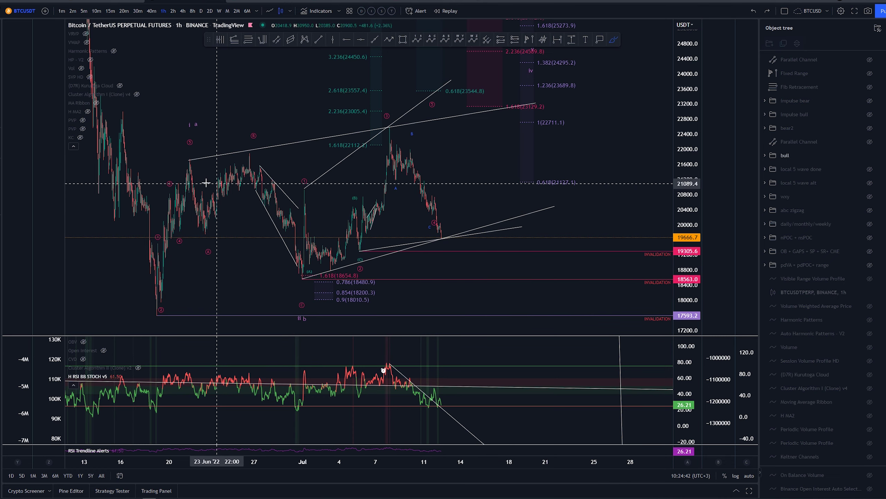
mouse_move(156, 314)
mouse_down()
mouse_move(188, 198)
mouse_move(250, 203)
mouse_move(307, 276)
mouse_move(390, 128)
mouse_move(443, 235)
mouse_up()
drag(301, 276, 301, 283)
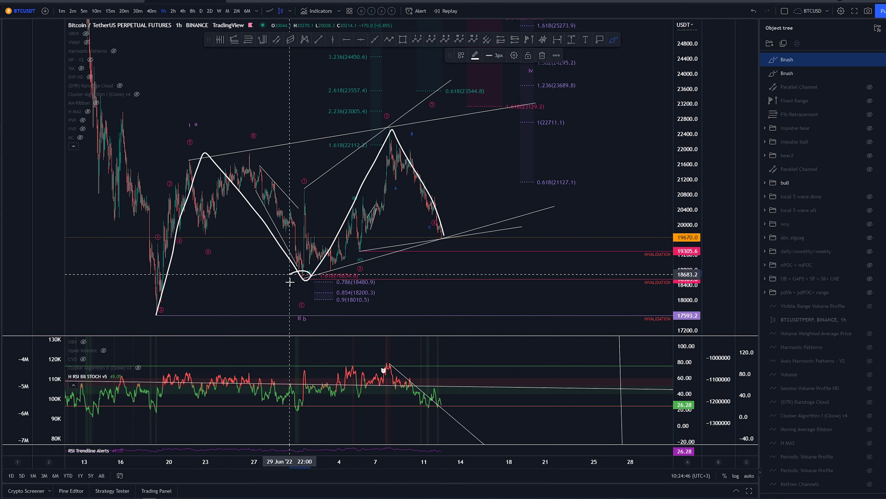
key(ctrl+z)
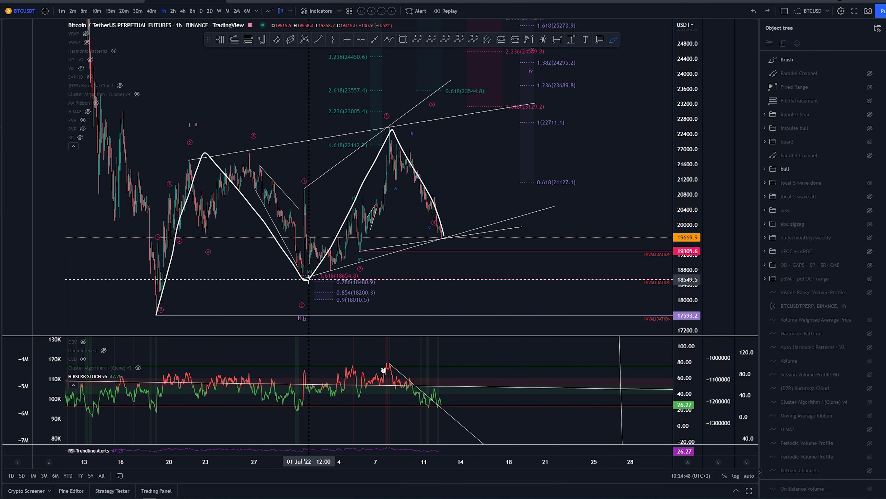
key(ctrl+z)
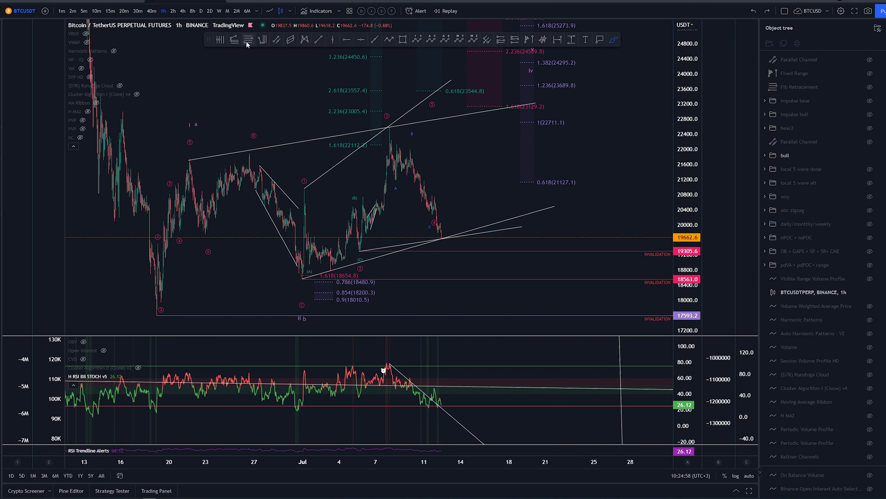
Draw a trend-based Fib extension from the 21740.0 high to the 18563.0 low and the July 8 high, and shift its zone to later dates
click(234, 39)
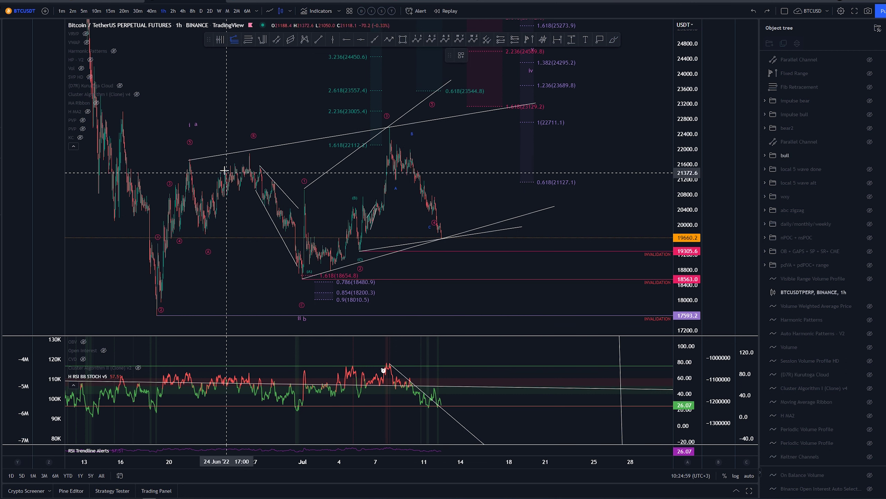
click(190, 154)
click(302, 278)
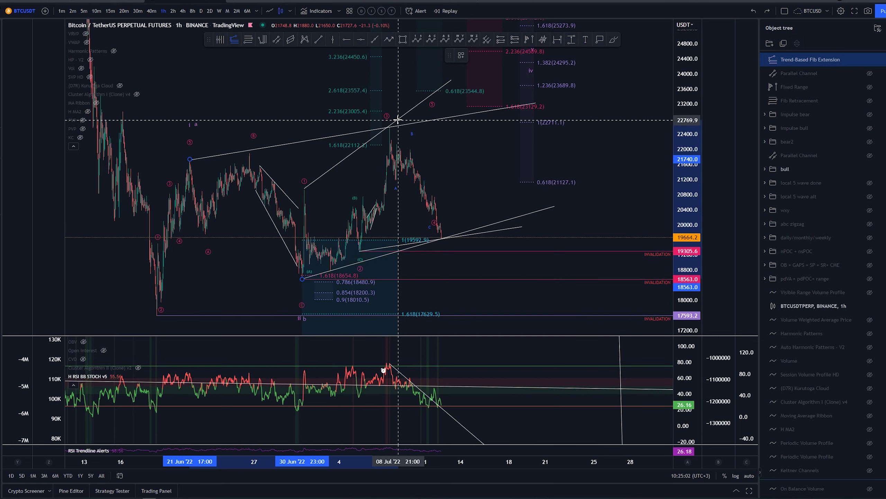
click(390, 127)
mouse_move(365, 253)
mouse_down()
mouse_move(395, 248)
mouse_move(467, 261)
mouse_up()
Circle the decline from the July 8 high with the brush, and delete the extra stroke near the late-June decline
click(614, 39)
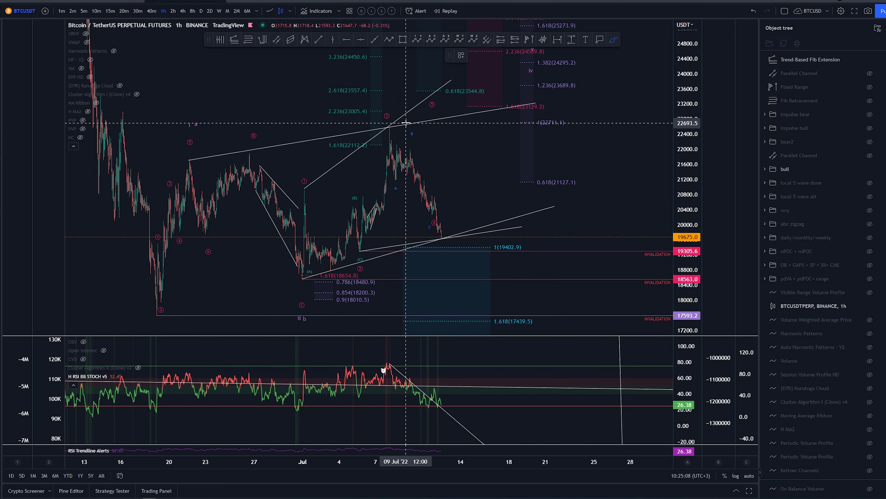
mouse_move(401, 123)
mouse_down()
mouse_move(450, 246)
mouse_move(406, 123)
mouse_up()
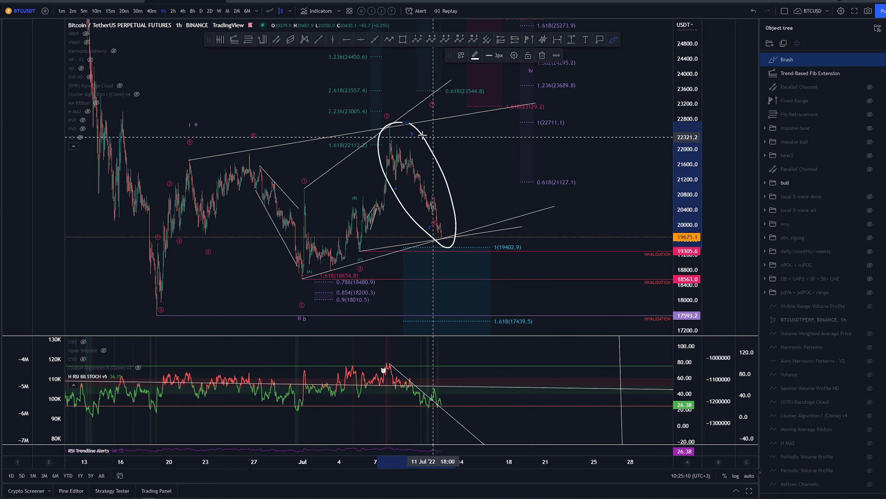
mouse_move(287, 180)
mouse_down()
mouse_move(256, 160)
mouse_move(266, 173)
mouse_up()
key(Delete)
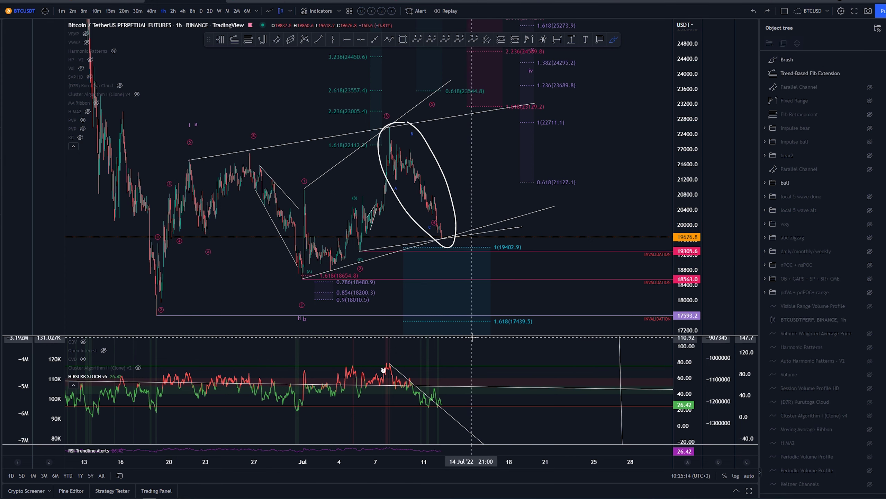
Raise the 18563.0 invalidation line to 19408.9 and delete the brush circle around the decline from the July 8 high
click(369, 279)
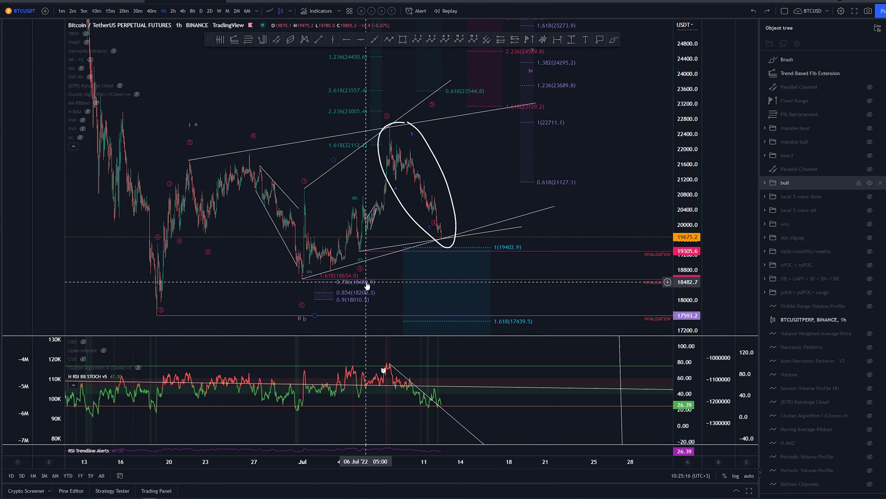
drag(381, 278, 441, 247)
click(601, 231)
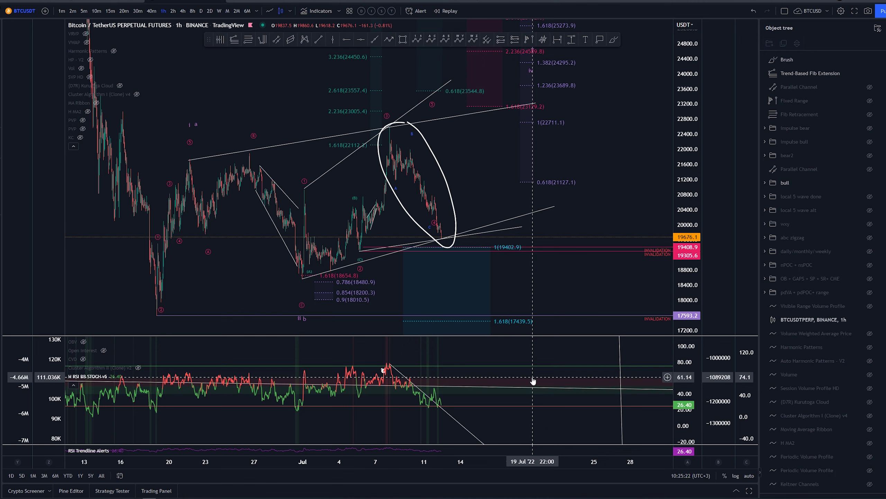
click(436, 158)
key(Delete)
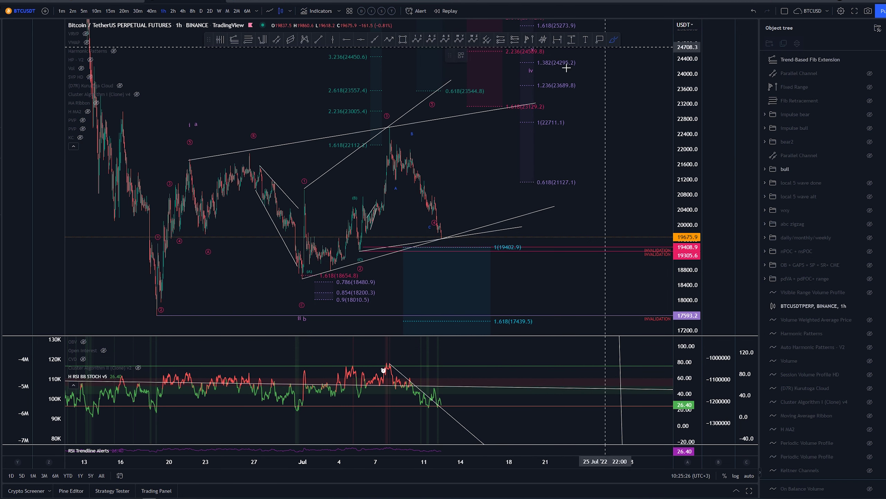
Brush rising price paths from the June low and the early-July low toward about 24000, and remove the strokes
mouse_move(146, 311)
mouse_down()
mouse_move(190, 159)
mouse_move(316, 285)
mouse_move(483, 89)
mouse_up()
key(ctrl+z)
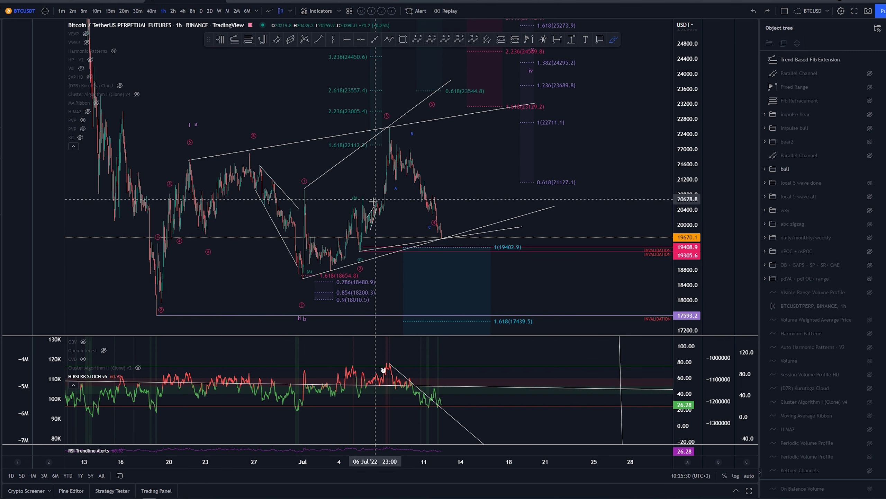
mouse_move(301, 279)
mouse_down()
mouse_move(308, 191)
mouse_move(356, 249)
mouse_move(379, 174)
mouse_move(414, 163)
mouse_move(442, 238)
mouse_move(482, 76)
mouse_up()
key(Delete)
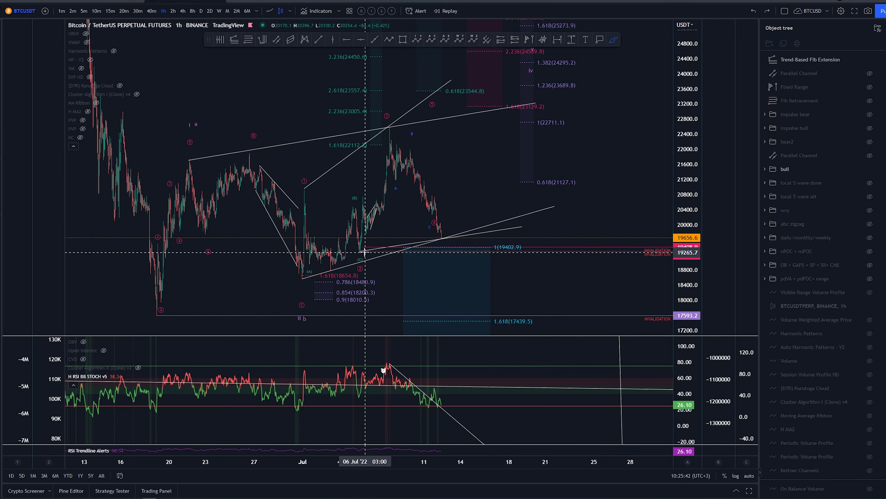
drag(365, 251, 364, 248)
key(ctrl+z)
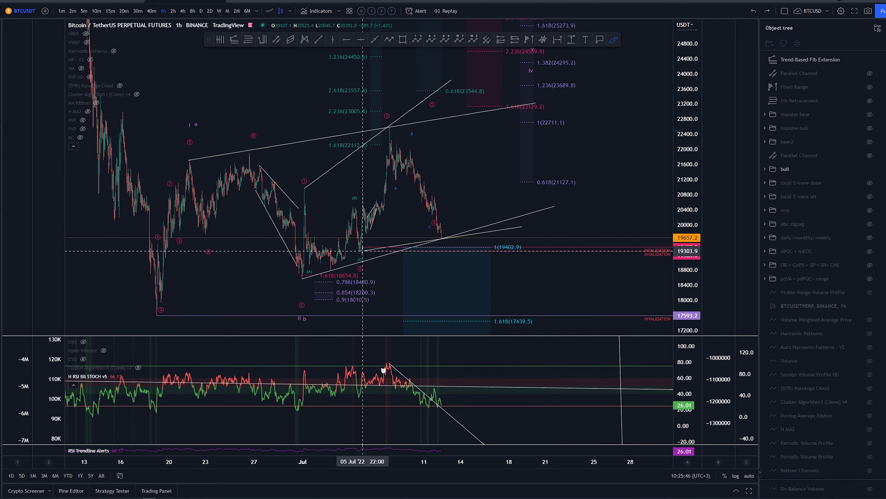
Shift the circled 4 and C end points to about July 13, with C near 19752.6, and apply the Submicro template to the ABC
click(453, 245)
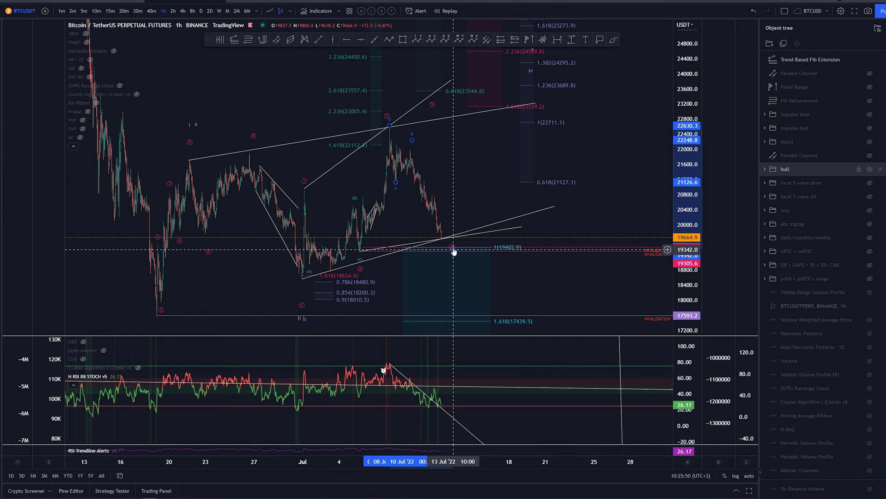
click(464, 206)
click(452, 244)
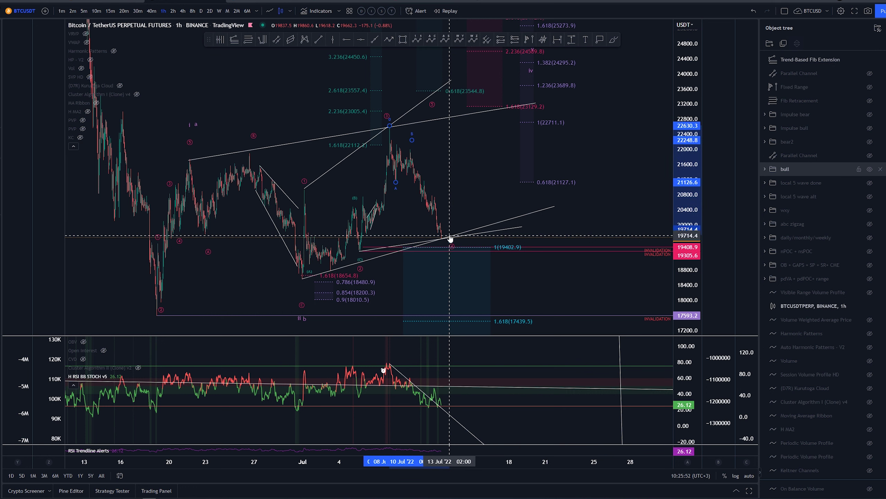
click(460, 56)
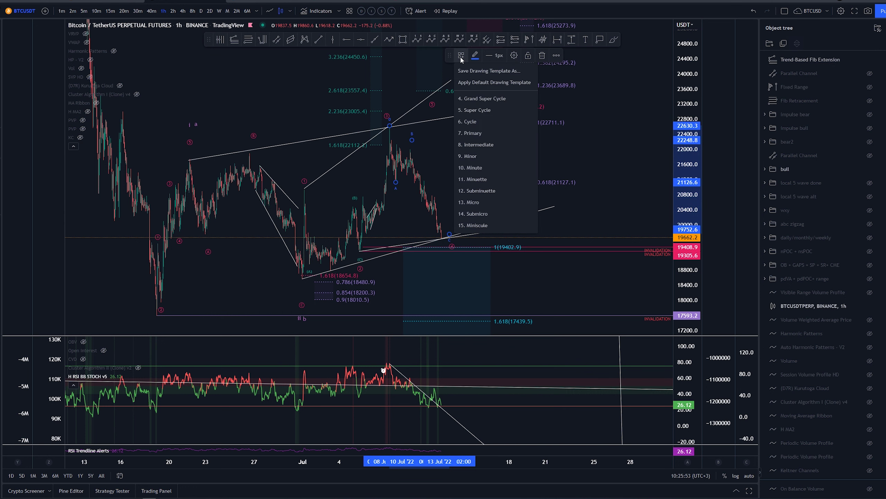
click(489, 213)
click(463, 180)
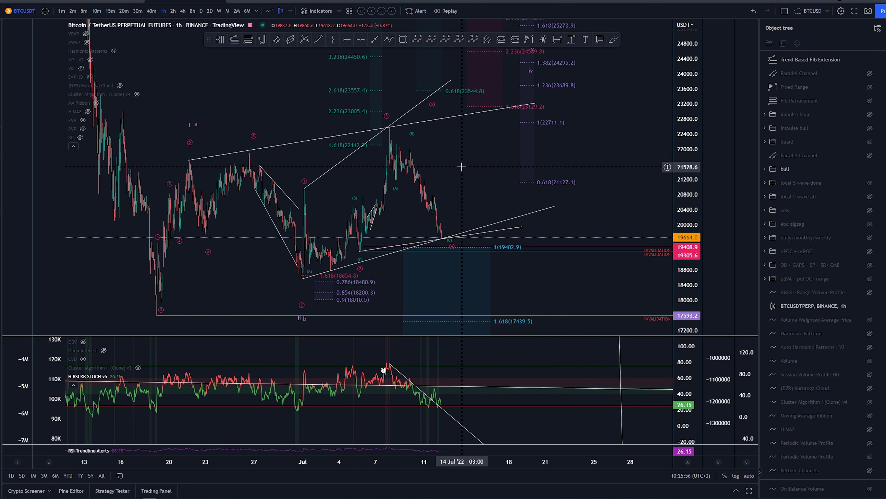
Delete the trend-based Fib extension and switch the displayed wave-count group from bull to bear2
scroll(869, 170, down, 1)
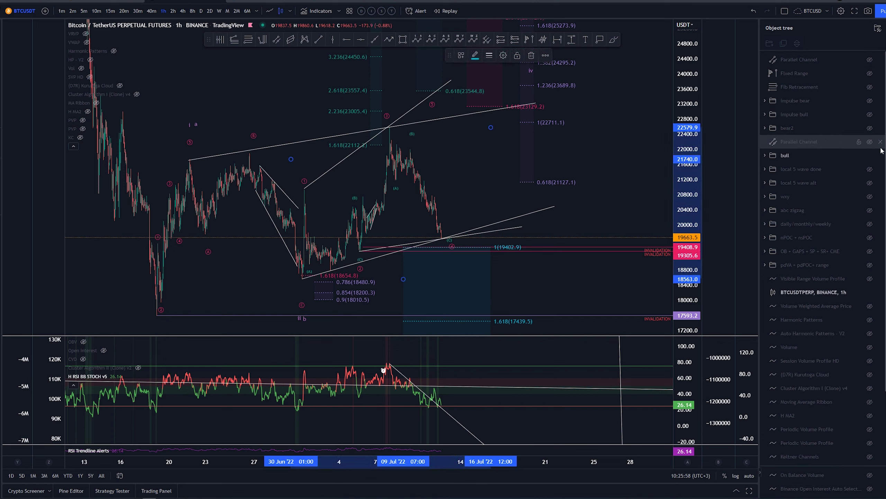
click(870, 158)
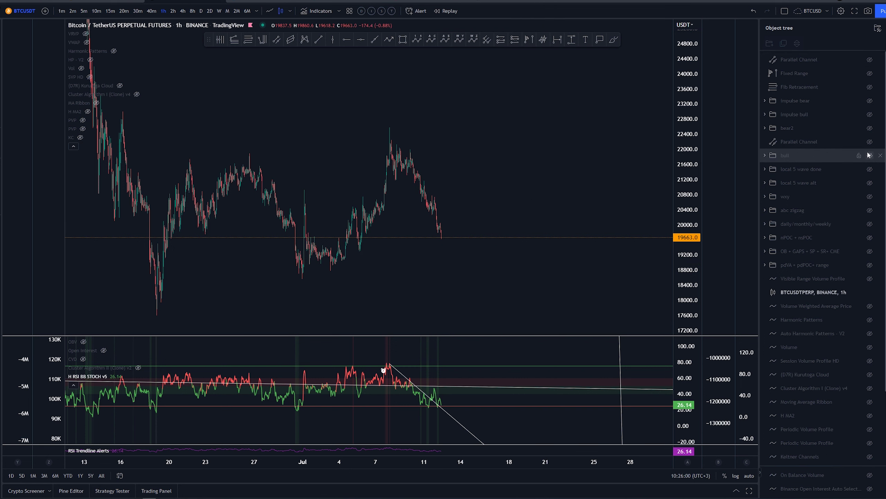
click(870, 128)
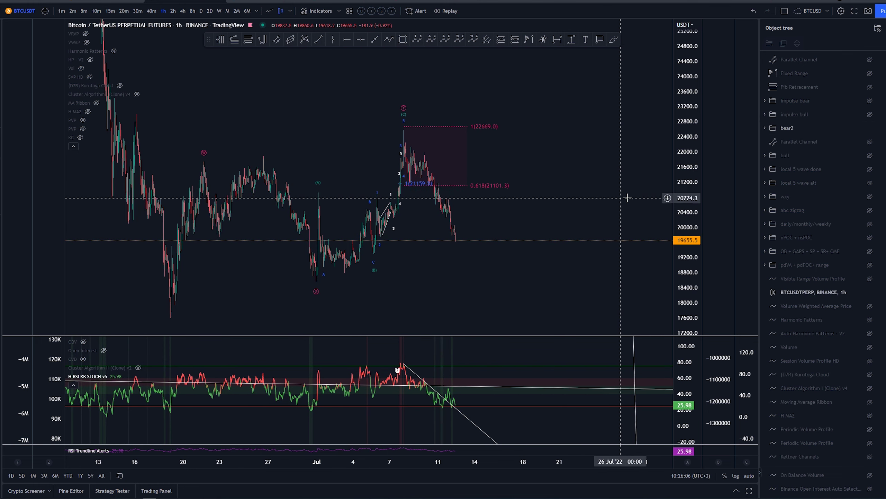
scroll(619, 148, down, 2)
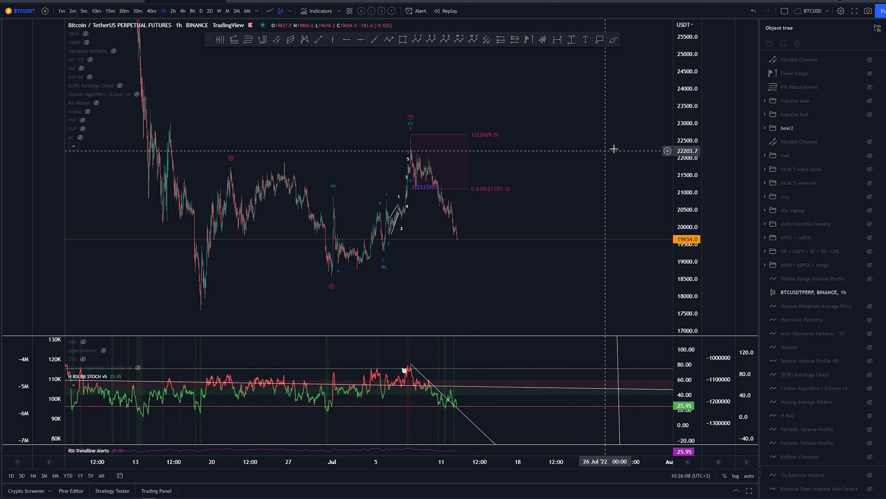
Show the wxy group, brush the rise from the June low to the July 8 high, and undo the strokes
click(614, 40)
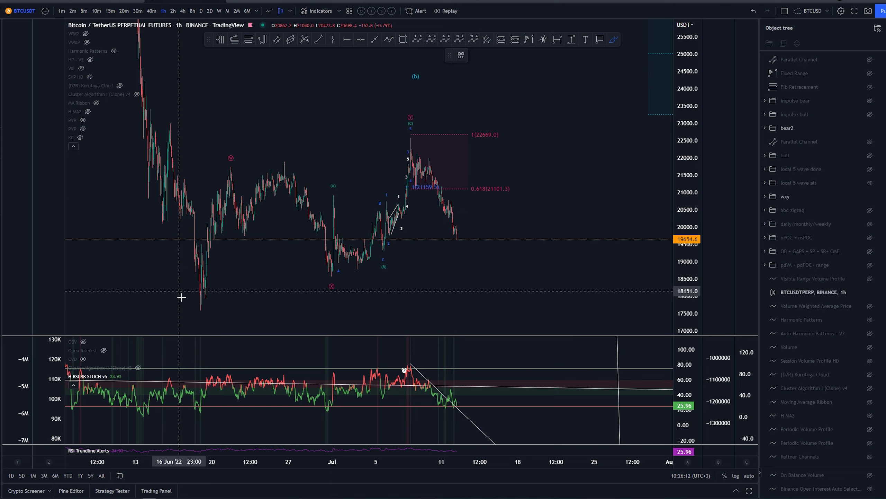
mouse_move(198, 307)
mouse_down()
mouse_move(227, 167)
mouse_move(331, 276)
mouse_move(403, 172)
mouse_move(412, 140)
mouse_up()
key(ctrl+z)
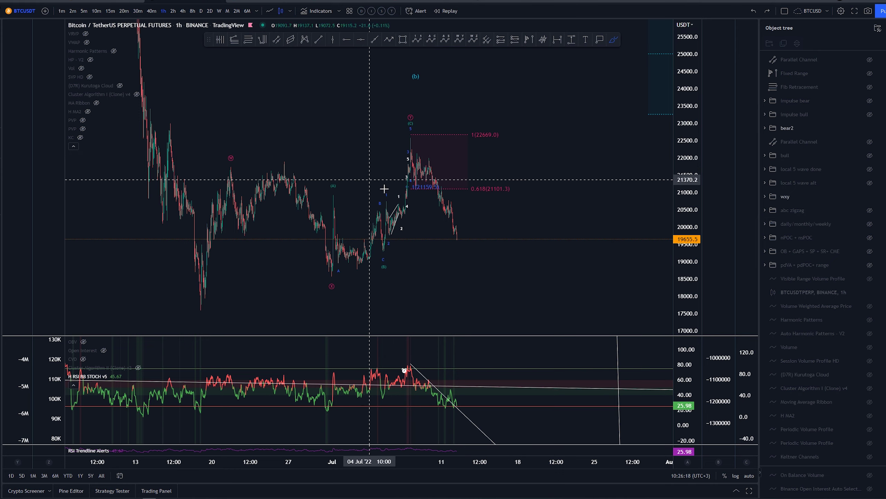
scroll(366, 133, up, 3)
mouse_move(435, 156)
mouse_down()
mouse_move(398, 232)
mouse_move(429, 177)
mouse_up()
key(ctrl+z)
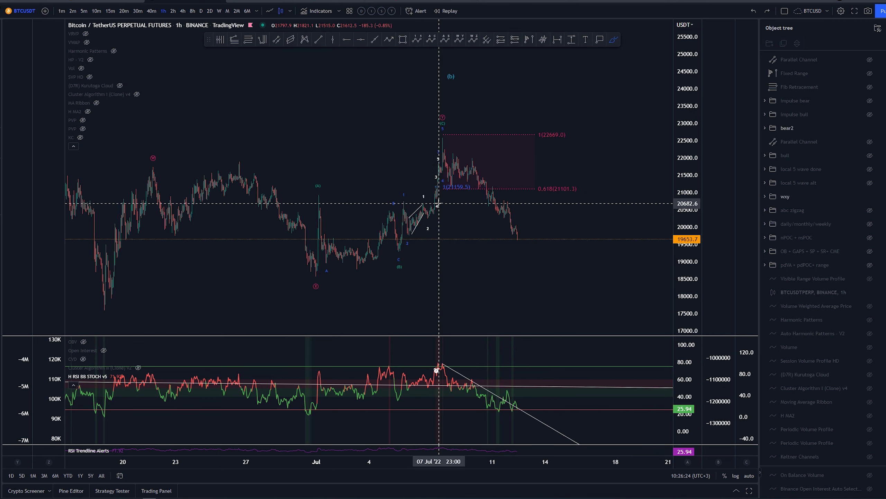
Brush the first drop from the July 8 high and mark the swings around the 20700 level, and undo the strokes
click(613, 40)
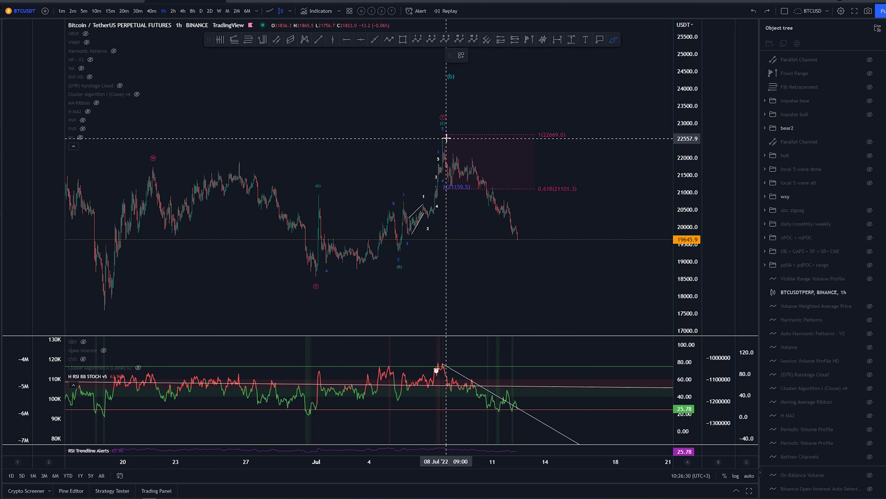
mouse_move(447, 138)
mouse_down()
mouse_move(435, 145)
mouse_move(468, 161)
mouse_up()
key(ctrl+z)
key(ctrl+z)
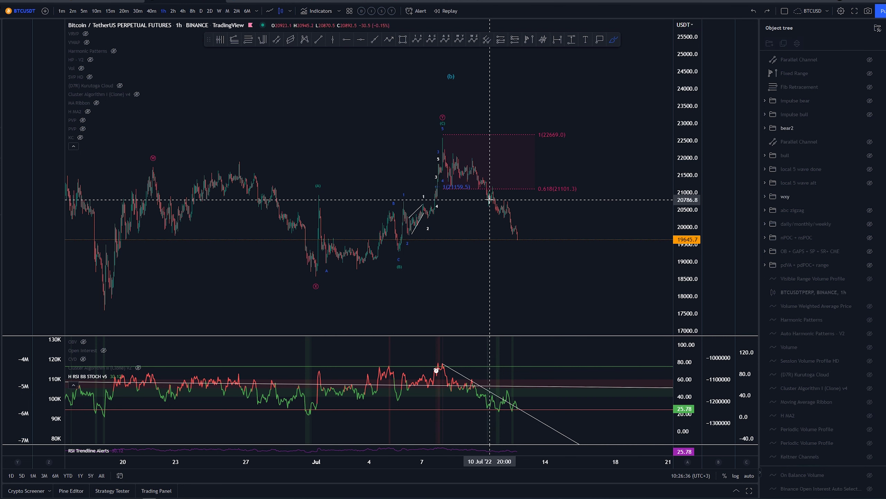
drag(398, 203, 460, 206)
key(ctrl+z)
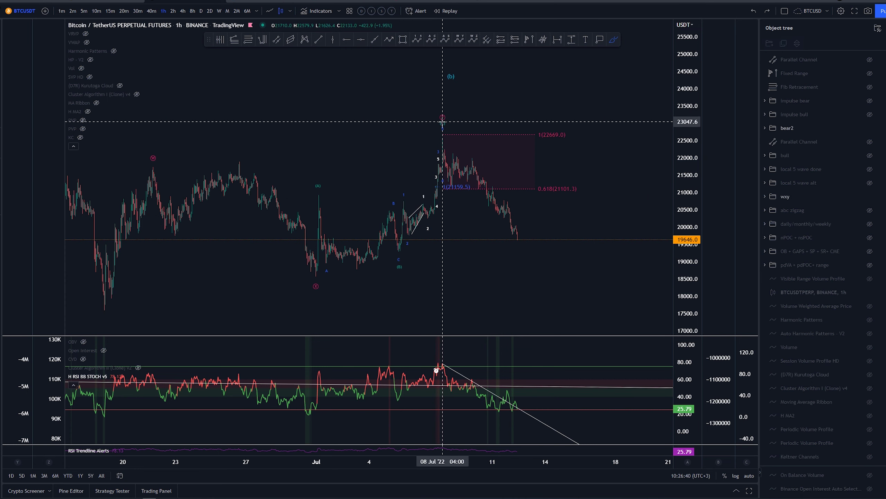
Mark the circled Y label with the brush, sketch a U-shaped dip from the July 8 high to the July 9 bounce, and undo both
drag(443, 120, 452, 115)
key(ctrl+z)
key(ctrl+z)
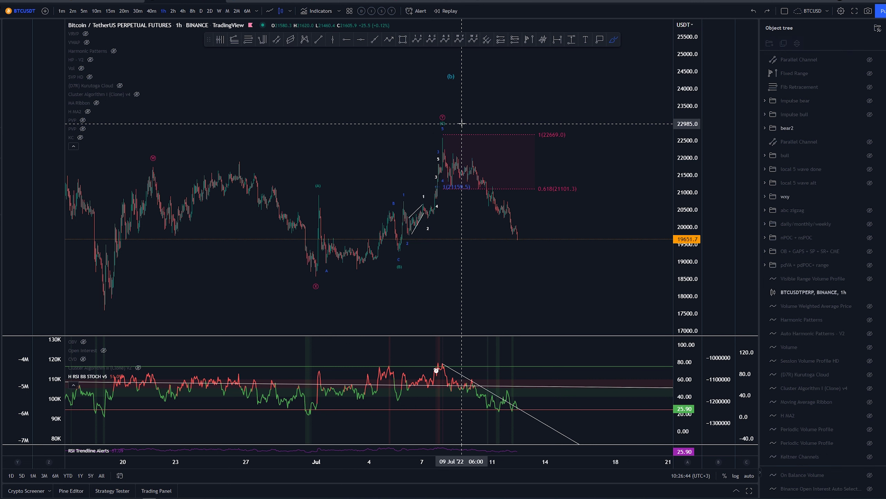
drag(436, 144, 471, 159)
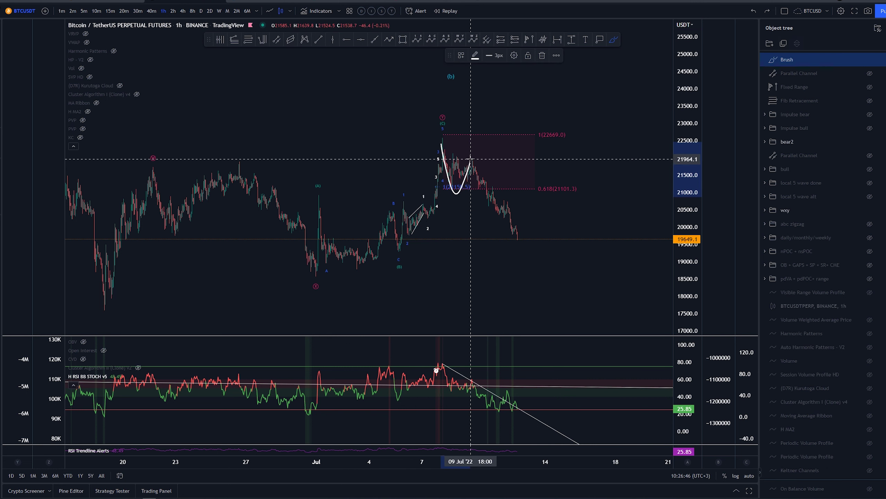
key(ctrl+z)
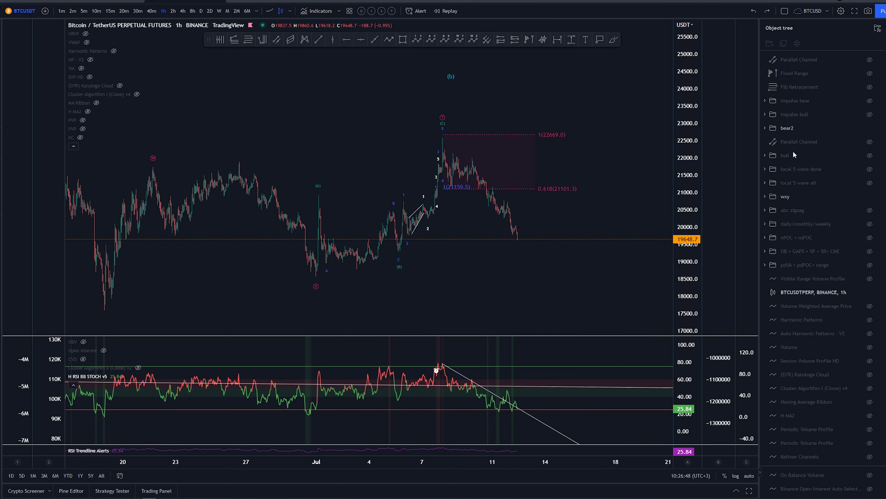
Replace the bear2 group with the impulse bull group and view its wave count on the 15-minute interval
click(870, 128)
click(870, 114)
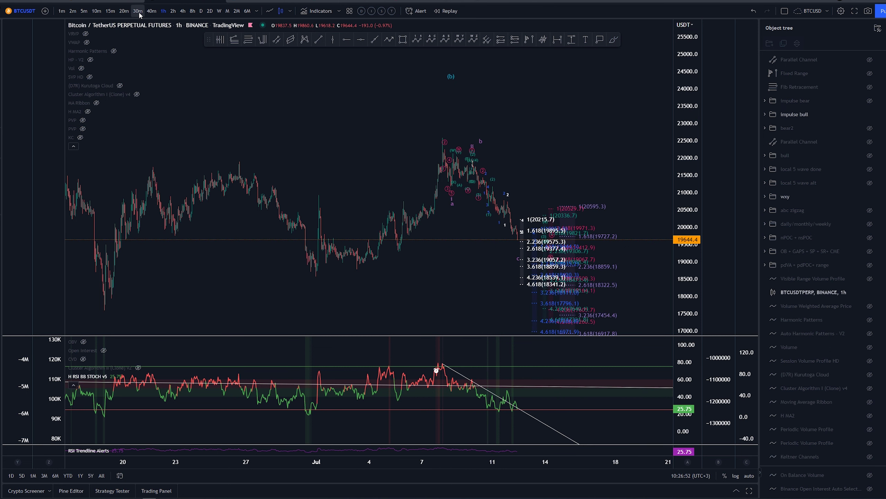
click(109, 11)
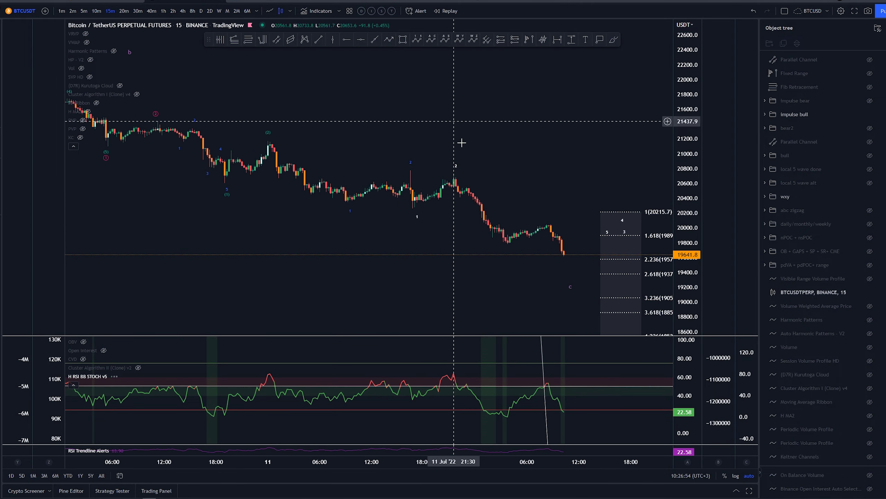
drag(684, 213, 684, 72)
drag(588, 110, 569, 160)
scroll(663, 142, up, 2)
Delete the extra count ending at the July 9 high, and move point a to about 20967.6 and point b to about 22198.3
click(357, 127)
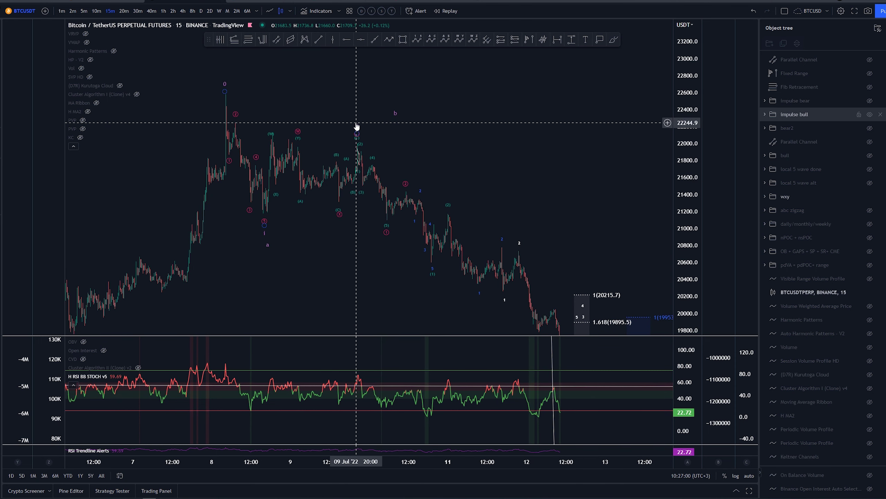
click(356, 124)
key(Delete)
mouse_move(268, 238)
mouse_down()
mouse_move(265, 222)
mouse_move(263, 231)
mouse_up()
drag(396, 121, 356, 126)
Move the c end point of the purple abc correction to about 18839.8 near July 17, beside the Fib extension targets
scroll(547, 161, down, 5)
drag(549, 160, 491, 133)
scroll(490, 133, down, 3)
mouse_move(663, 168)
mouse_down()
mouse_move(598, 110)
mouse_move(532, 115)
mouse_up()
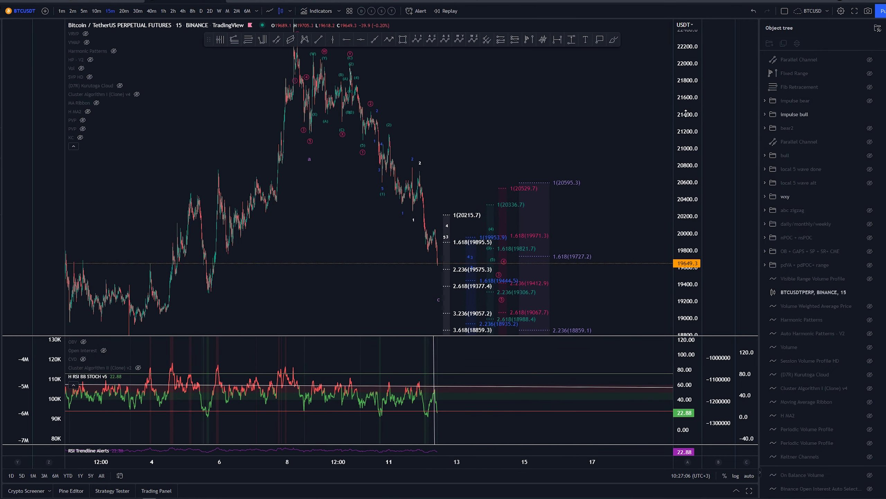
drag(685, 114, 613, 222)
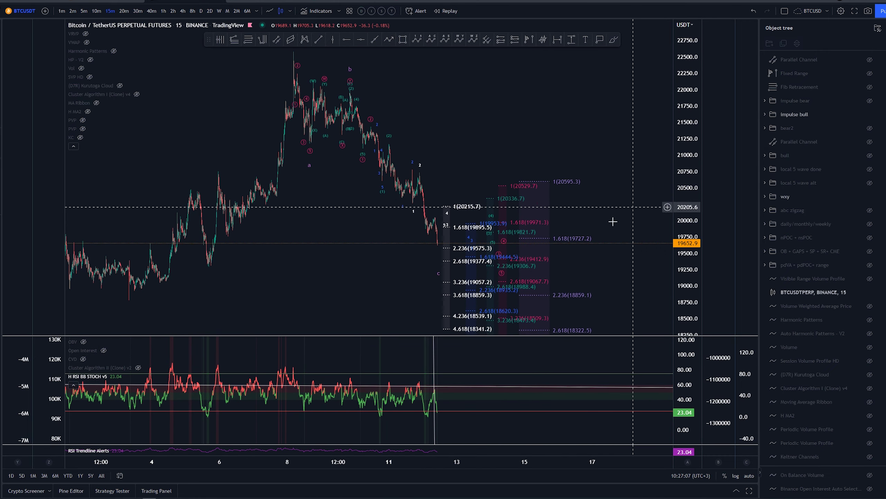
click(611, 299)
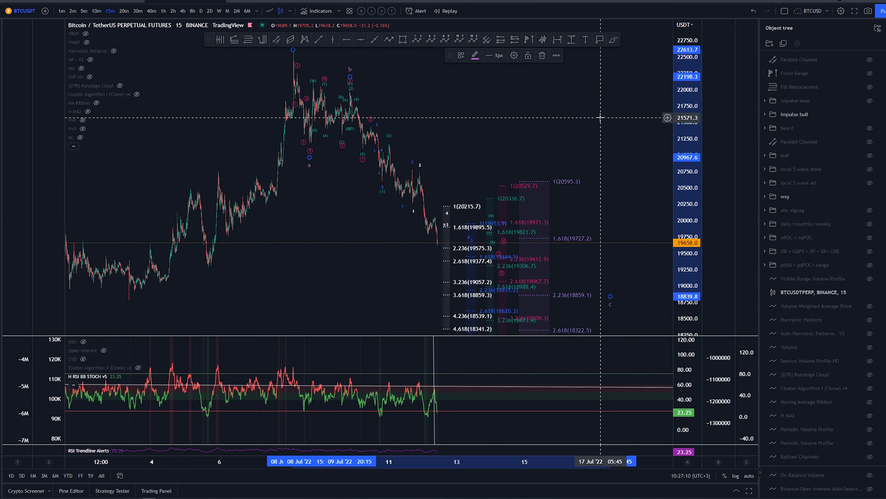
Brush the drop from the July 8 high to the a low and the bounce that follows, and undo the strokes
drag(600, 119, 625, 119)
scroll(460, 97, up, 5)
scroll(398, 110, up, 1)
drag(399, 110, 540, 137)
scroll(437, 129, up, 3)
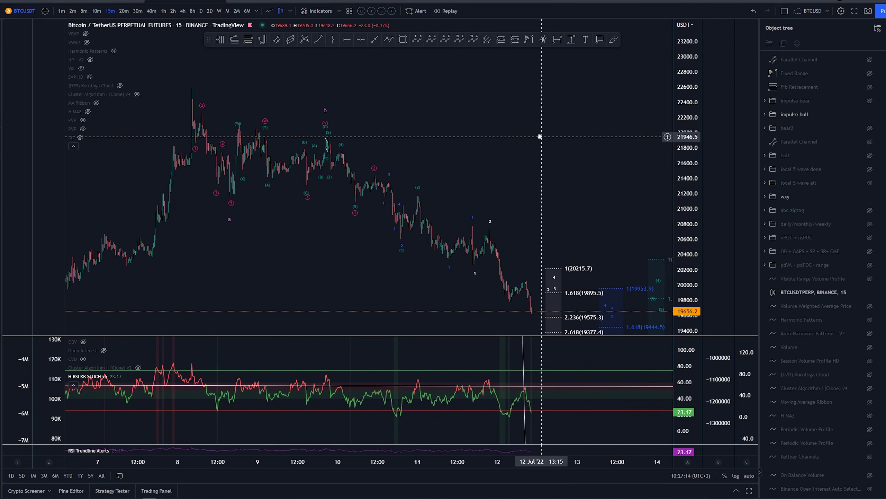
click(613, 40)
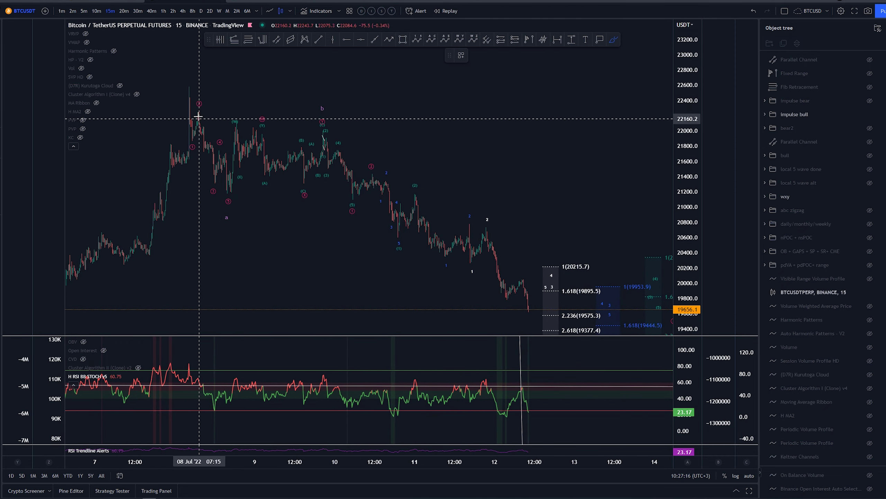
mouse_move(189, 86)
mouse_down()
mouse_move(225, 197)
mouse_move(237, 132)
mouse_up()
key(ctrl+z)
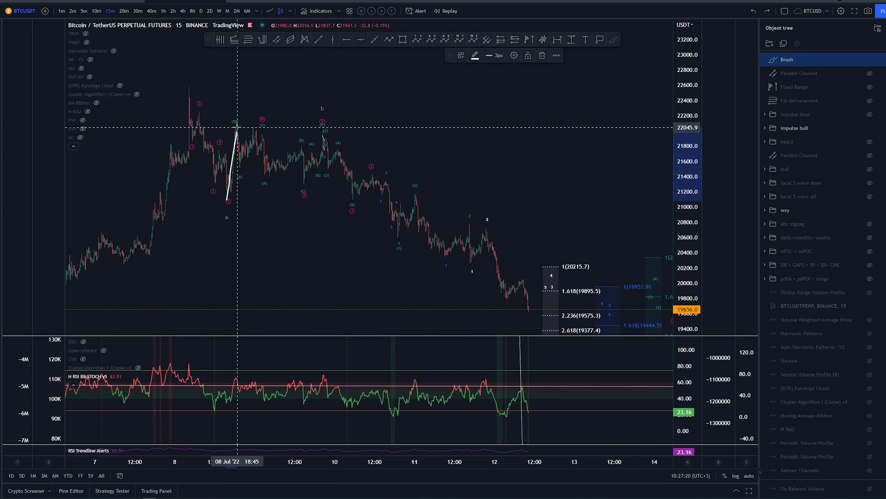
key(ctrl+z)
drag(229, 194, 232, 132)
key(ctrl+z)
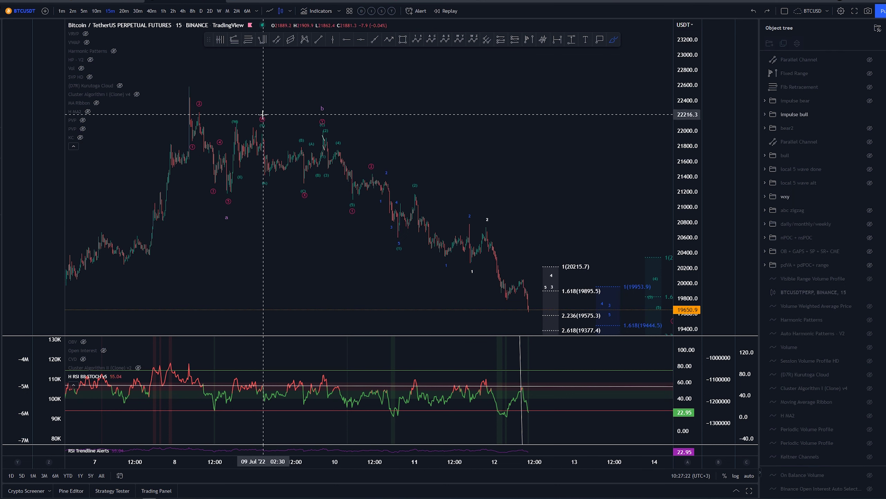
Brush the correction from the a low to the b high and the full decline from the July 8 high, and undo the strokes
mouse_move(228, 197)
mouse_down()
mouse_move(257, 134)
mouse_move(291, 170)
mouse_move(324, 136)
mouse_move(326, 114)
mouse_up()
key(ctrl+z)
key(ctrl+z)
key(ctrl+z)
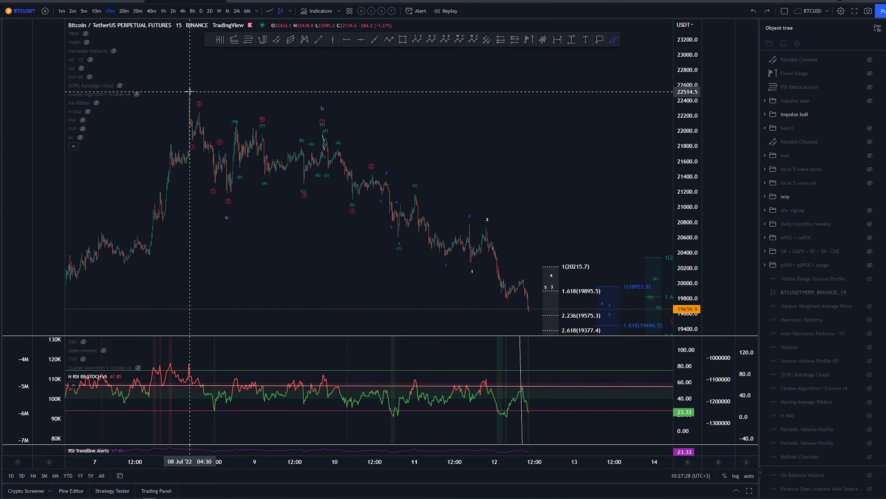
mouse_move(190, 90)
mouse_down()
mouse_move(232, 199)
mouse_move(315, 125)
mouse_move(487, 313)
mouse_up()
key(ctrl+z)
scroll(569, 154, down, 1)
mouse_move(559, 145)
mouse_down()
mouse_move(518, 130)
mouse_move(488, 138)
mouse_up()
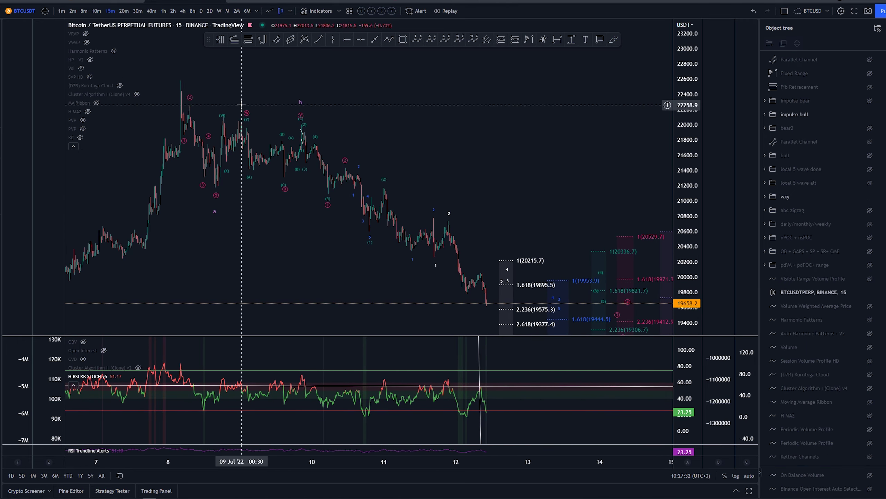
Brush the first waves down from the b high, the bounce to circled 2 and the blue five-wave drop, and undo the strokes
scroll(575, 180, down, 1)
drag(576, 180, 552, 158)
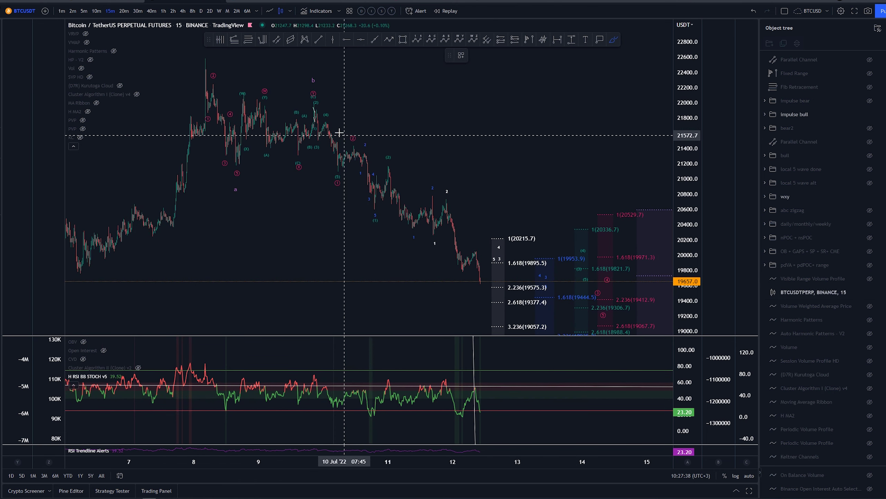
scroll(322, 116, up, 2)
drag(314, 101, 313, 121)
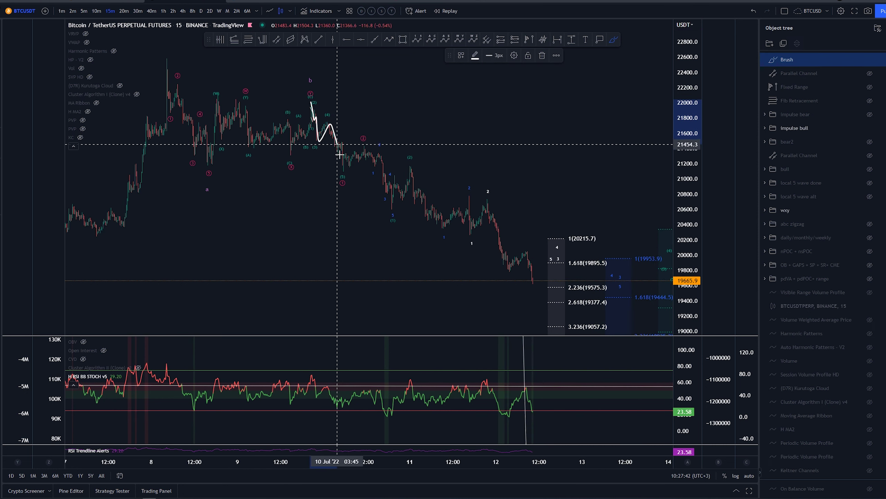
key(ctrl+z)
mouse_move(341, 160)
mouse_down()
mouse_move(340, 174)
mouse_move(363, 151)
mouse_move(374, 163)
mouse_up()
key(ctrl+z)
key(ctrl+z)
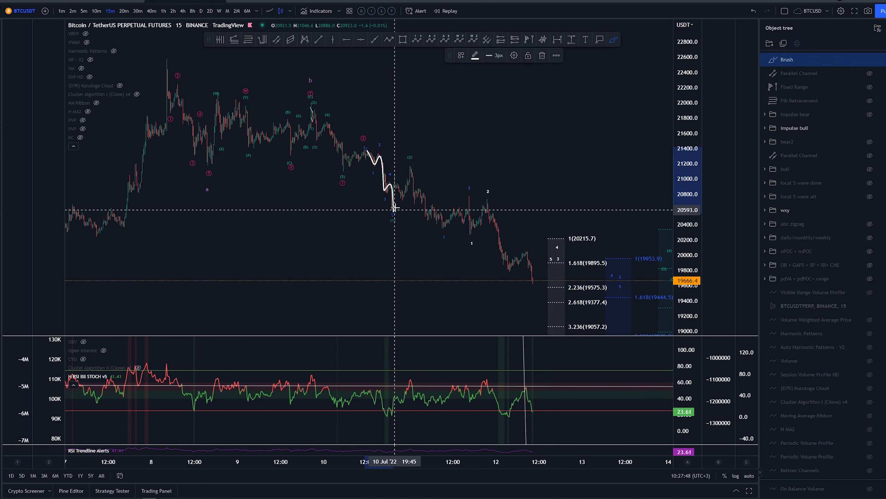
key(ctrl+z)
Mark the green wave (1) low and the rebound to the (2) high with brush strokes, and undo them
drag(392, 207, 396, 204)
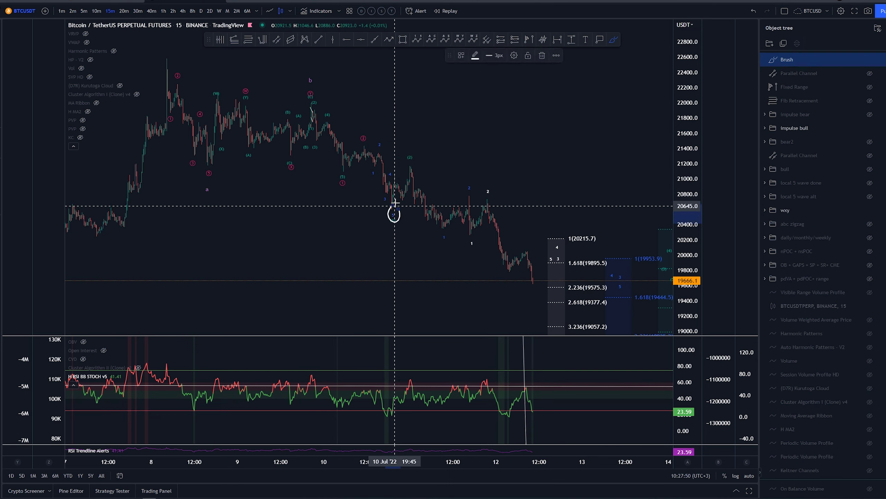
key(ctrl+z)
drag(410, 169, 406, 162)
key(ctrl+z)
drag(339, 169, 416, 169)
key(ctrl+z)
Brush the decline to the blue wave 1 low and its bounce, circle the blue wave 2 high, and undo the strokes
scroll(530, 149, down, 3)
mouse_move(545, 159)
mouse_down()
mouse_move(428, 163)
mouse_move(469, 150)
mouse_up()
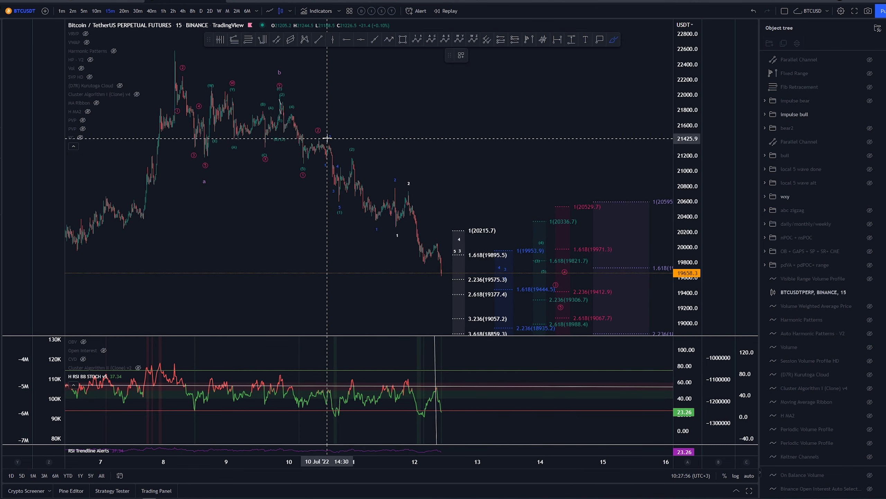
mouse_move(327, 138)
mouse_down()
mouse_move(340, 189)
mouse_move(356, 156)
mouse_move(378, 219)
mouse_up()
key(ctrl+z)
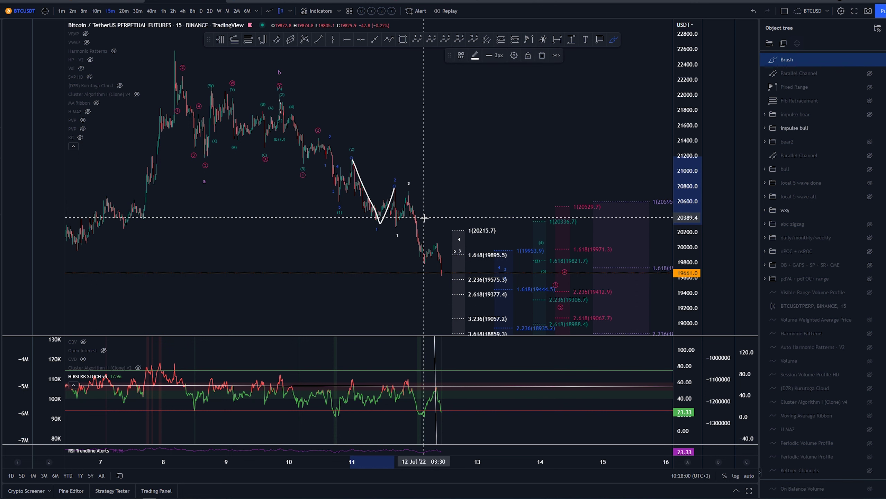
key(ctrl+z)
drag(395, 188, 400, 185)
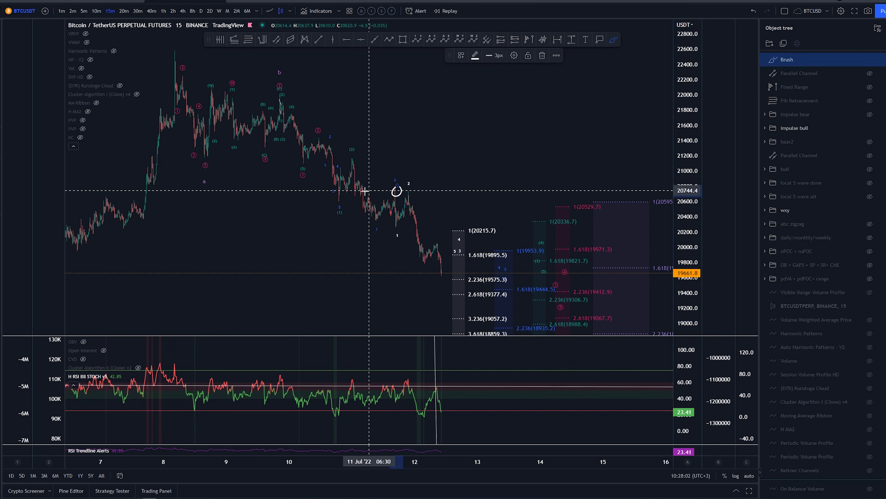
key(ctrl+z)
Examine the impulse bull count's Fib extension targets and the projected c end point against the current decline
scroll(469, 191, down, 5)
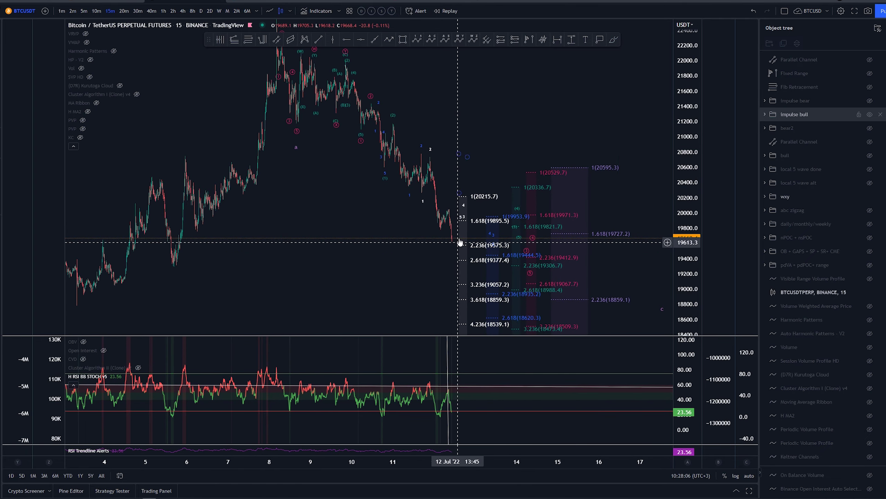
scroll(492, 138, up, 4)
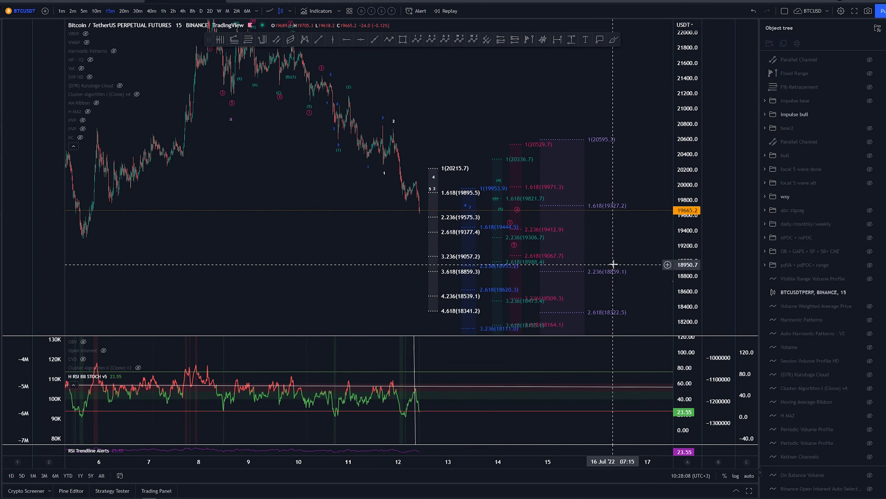
scroll(617, 256, down, 2)
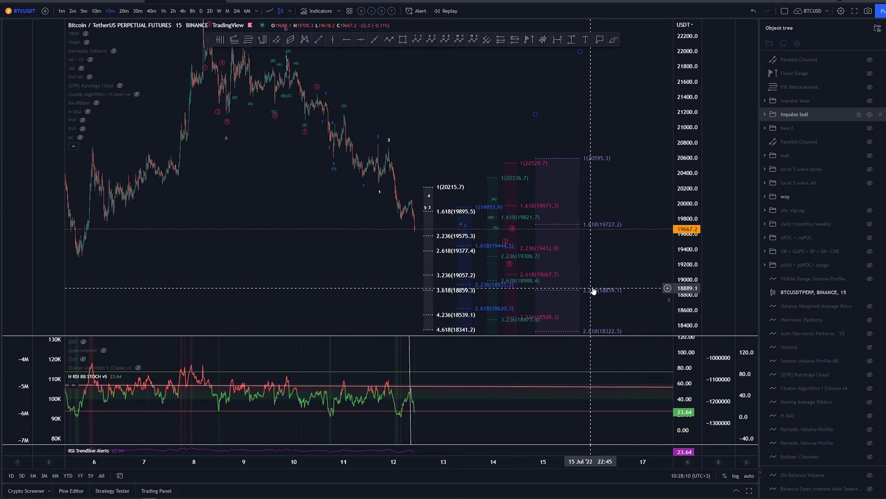
scroll(649, 265, down, 2)
drag(654, 270, 558, 261)
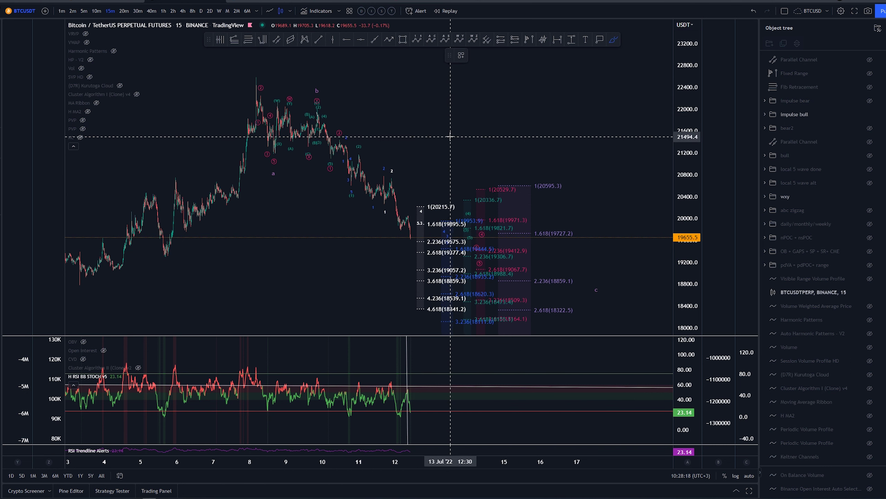
scroll(464, 158, up, 3)
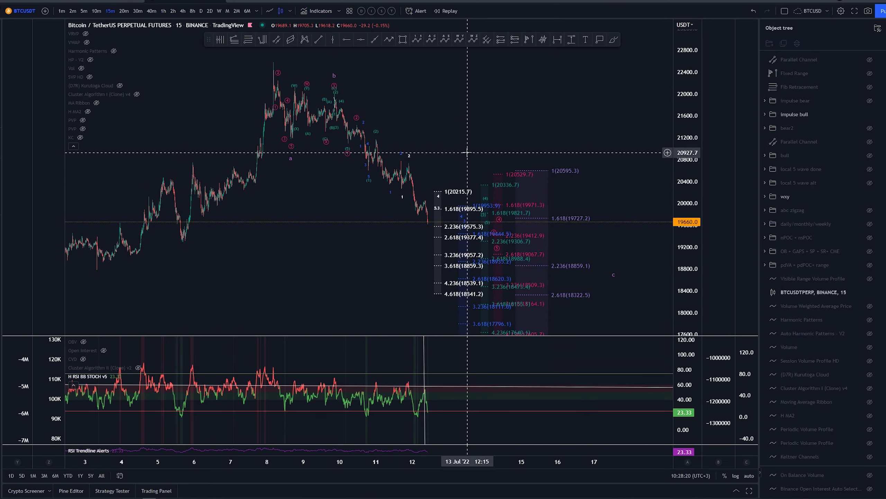
drag(372, 136, 454, 138)
drag(685, 218, 680, 79)
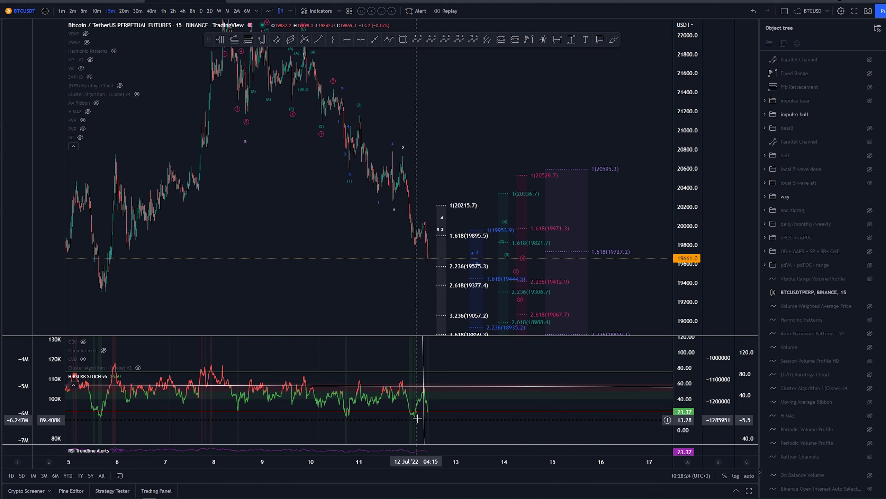
Brush the white wave sequence from the blue wave 2 high down past the July 12 low, and undo the stroke
scroll(408, 167, up, 2)
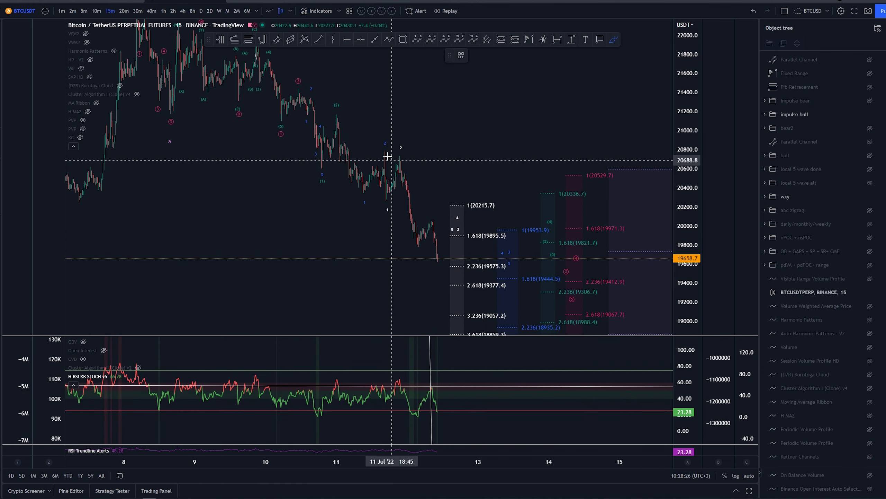
mouse_move(386, 150)
mouse_down()
mouse_move(379, 204)
mouse_move(419, 244)
mouse_up()
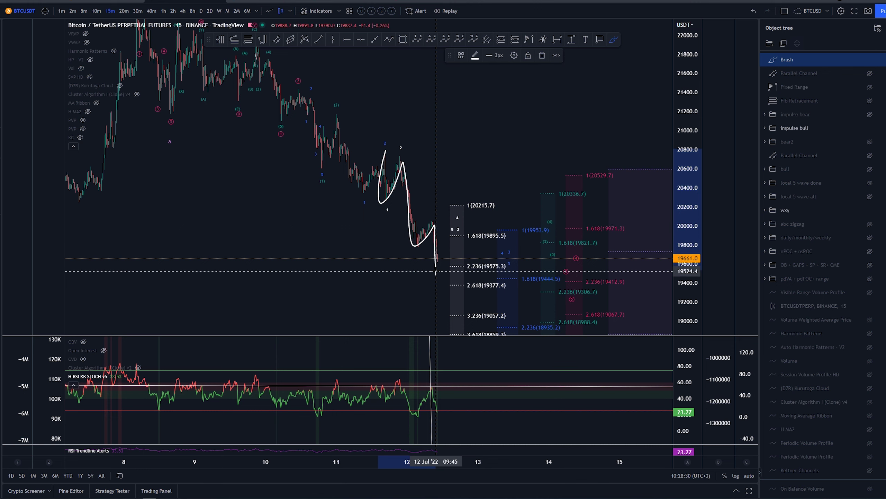
key(ctrl+z)
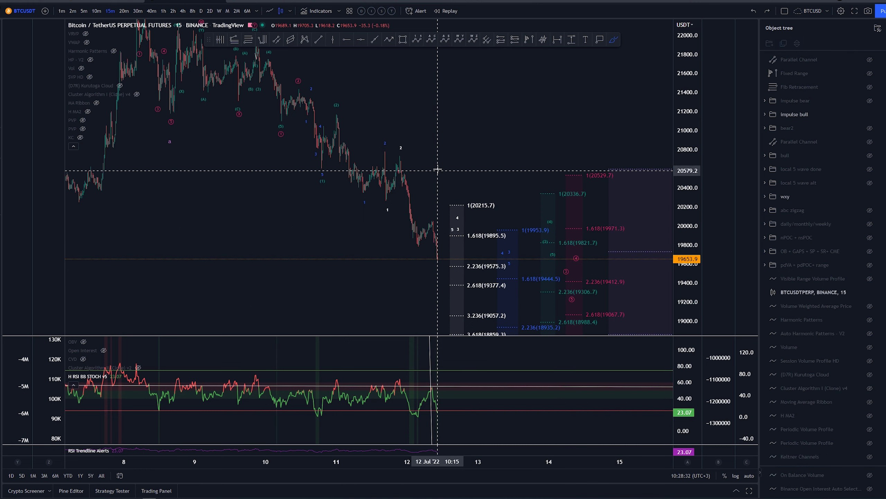
Move white wave point 3 to about 19751.2, point 4 to about 20091.5, and point 5 below the July 12 low
click(452, 226)
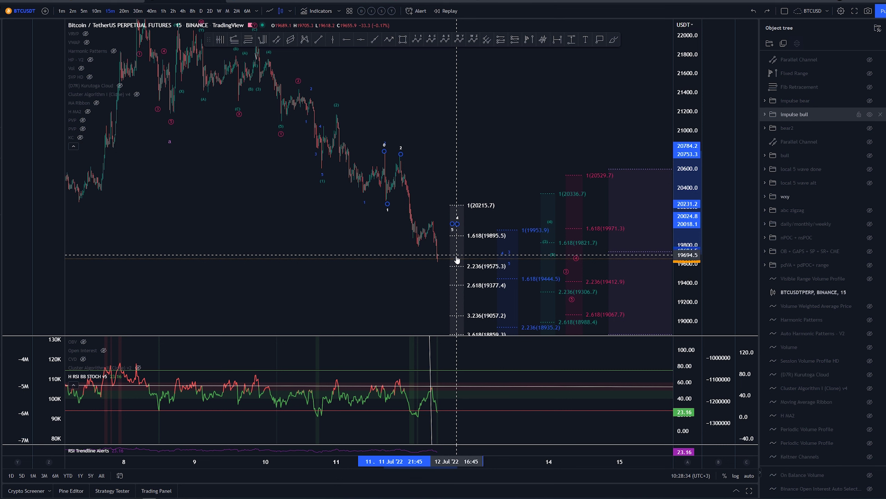
drag(416, 253, 417, 252)
drag(453, 223, 436, 267)
click(422, 248)
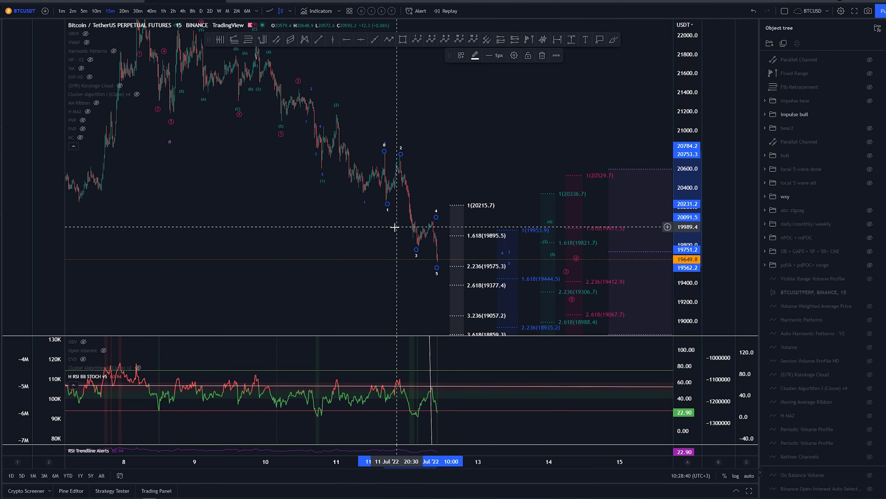
drag(464, 170, 428, 148)
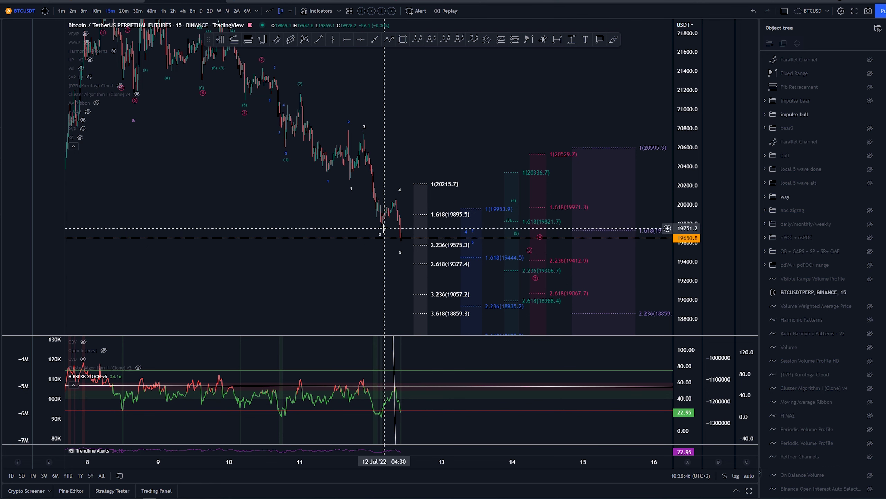
mouse_move(400, 254)
mouse_down()
mouse_move(409, 290)
mouse_move(389, 298)
mouse_up()
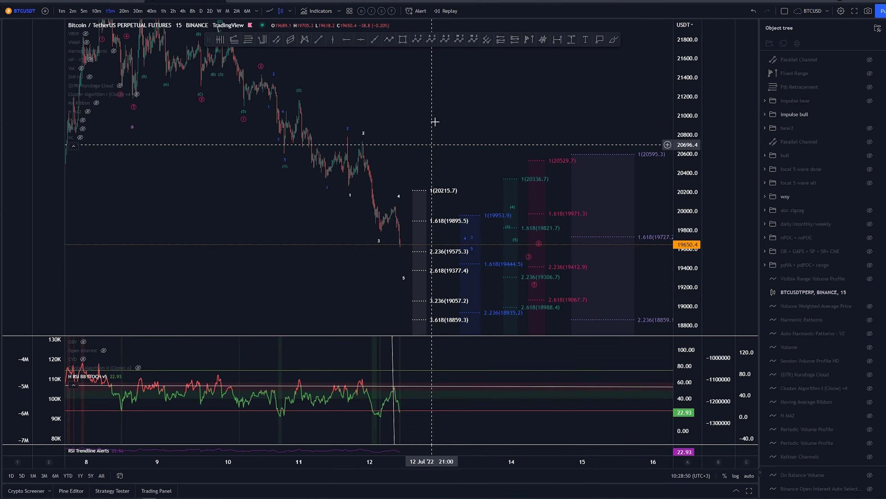
Hide the Impulse bull group and show the Impulse bear group
scroll(475, 101, down, 4)
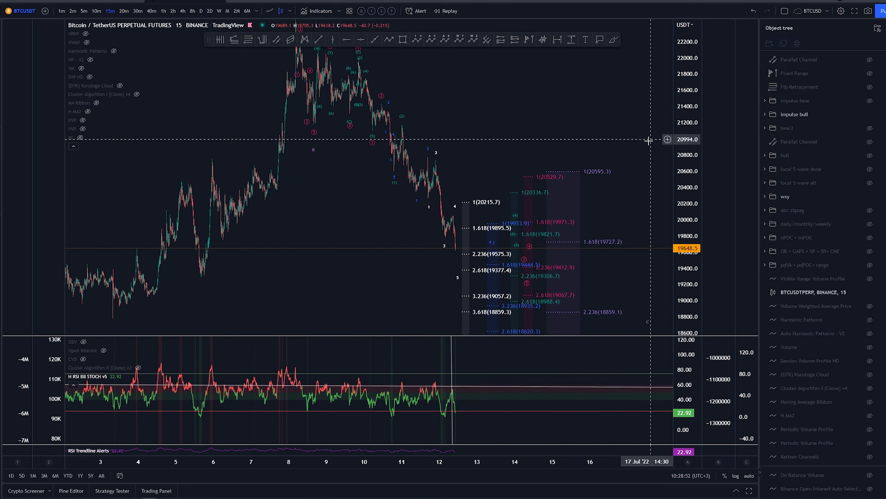
click(870, 114)
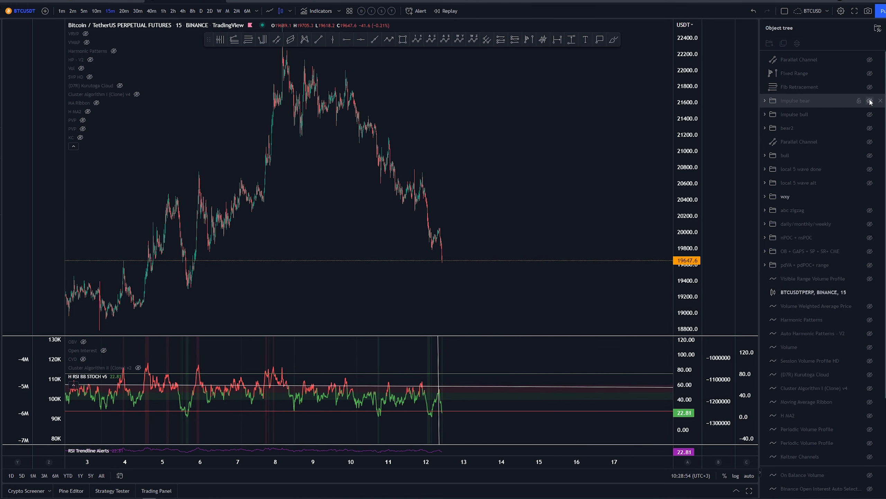
click(870, 100)
drag(683, 88, 684, 139)
drag(597, 134, 563, 148)
Brush the wave i drop from the July 8 high twice, undoing each stroke
click(613, 40)
drag(248, 63, 264, 157)
key(ctrl+z)
drag(247, 64, 264, 159)
key(ctrl+z)
key(Escape)
Circle the projected wave iv label among the Fib extension targets with the brush, and undo the stroke
mouse_move(528, 143)
mouse_down()
mouse_move(506, 86)
mouse_move(504, 98)
mouse_up()
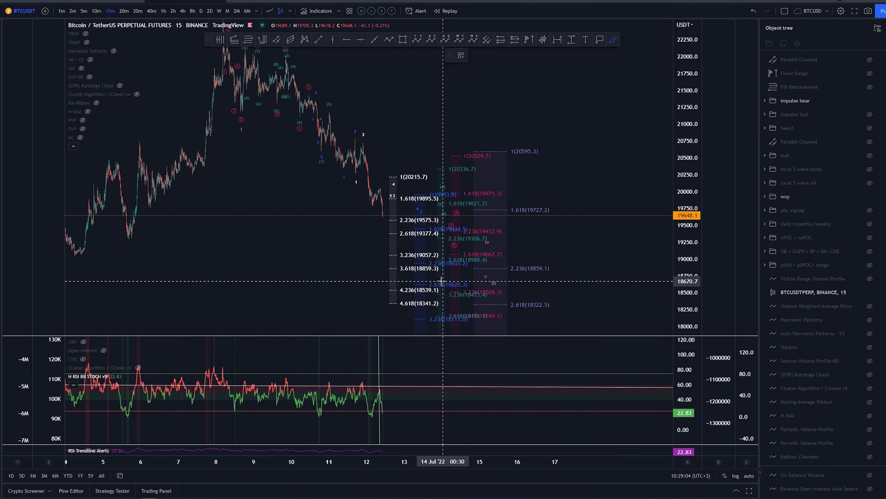
mouse_move(496, 233)
mouse_down()
mouse_move(482, 241)
mouse_move(490, 230)
mouse_up()
key(ctrl+z)
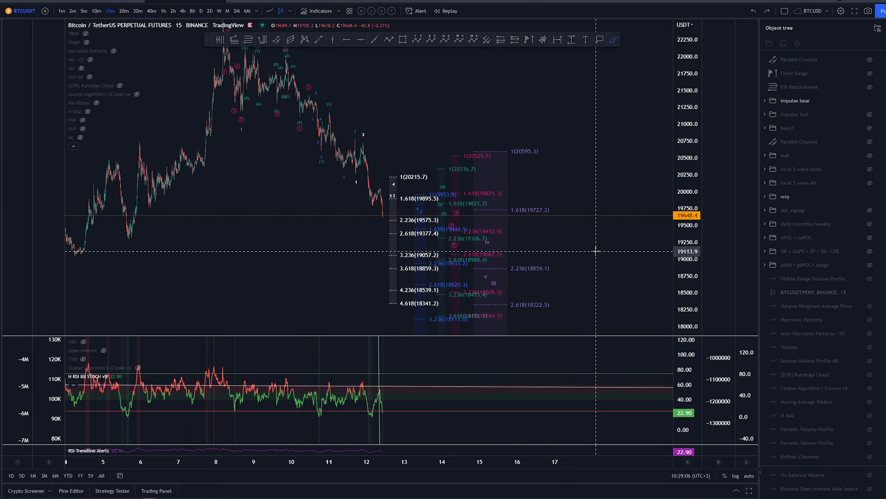
Brush a loop along the decline from the wave ii high to July 12, mark the ii high, and undo the strokes
drag(596, 251, 619, 232)
drag(682, 161, 682, 244)
drag(628, 238, 645, 261)
scroll(641, 251, up, 1)
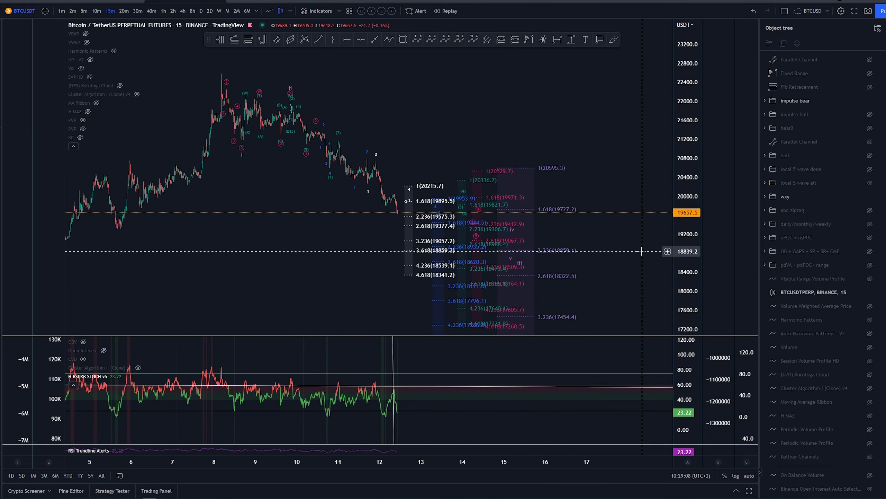
click(615, 39)
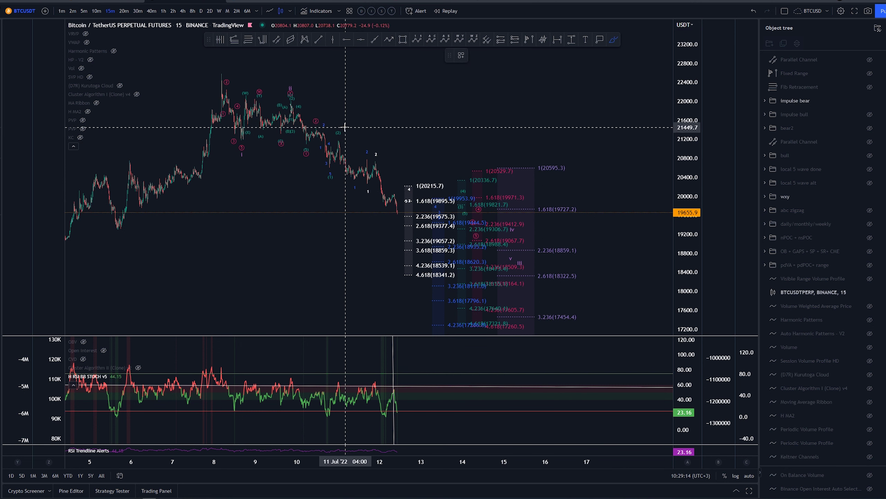
drag(291, 103, 368, 144)
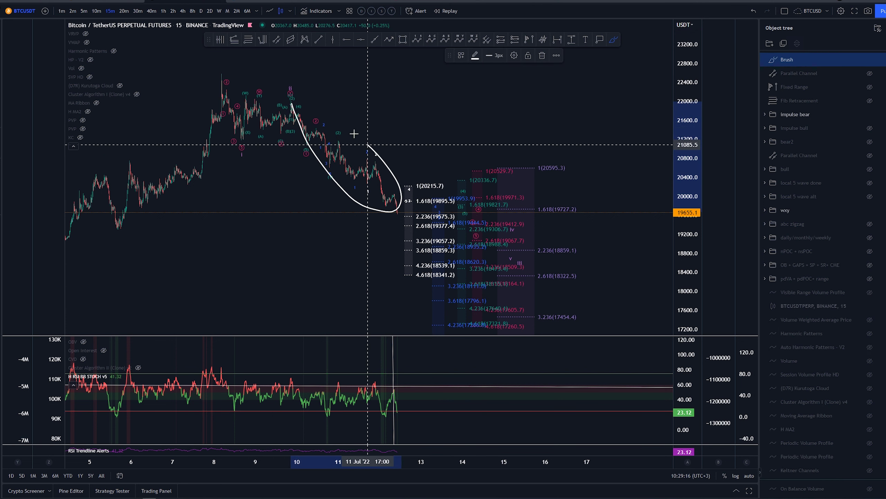
key(ctrl+z)
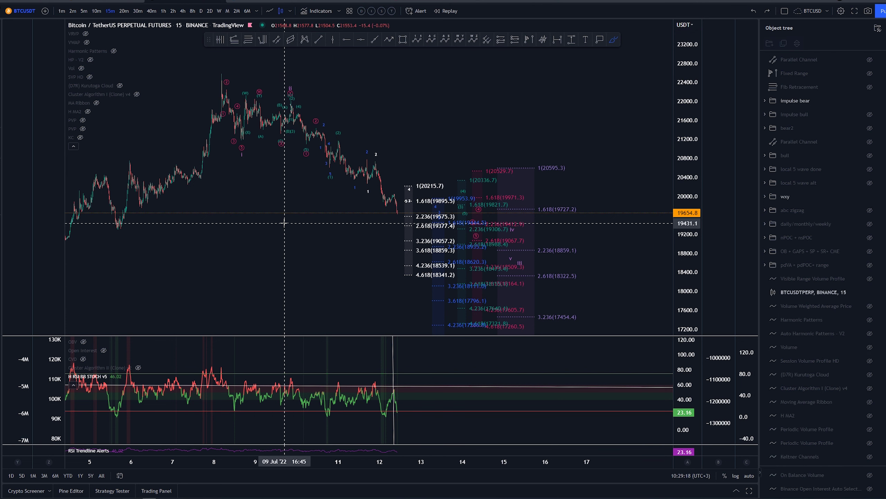
mouse_move(303, 93)
mouse_down()
mouse_move(295, 139)
mouse_move(307, 107)
mouse_up()
key(ctrl+z)
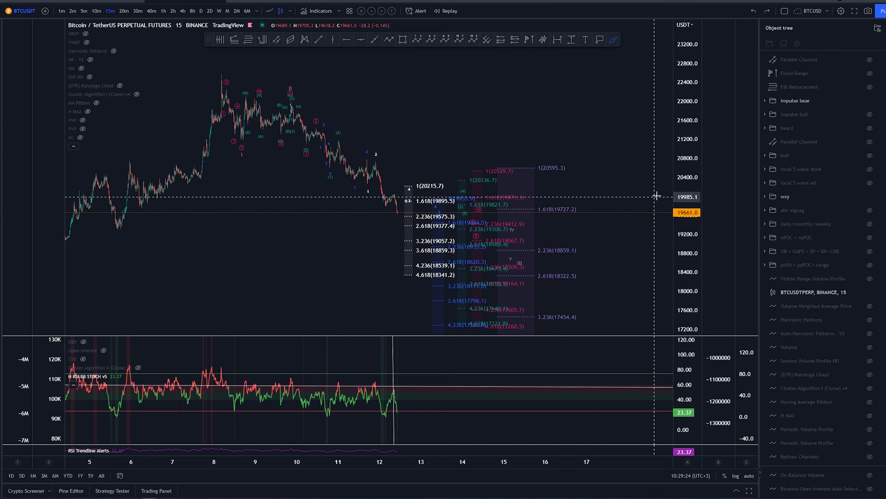
Brush the first small waves down from the July 9 wave ii high several times, undoing each stroke
scroll(614, 160, up, 5)
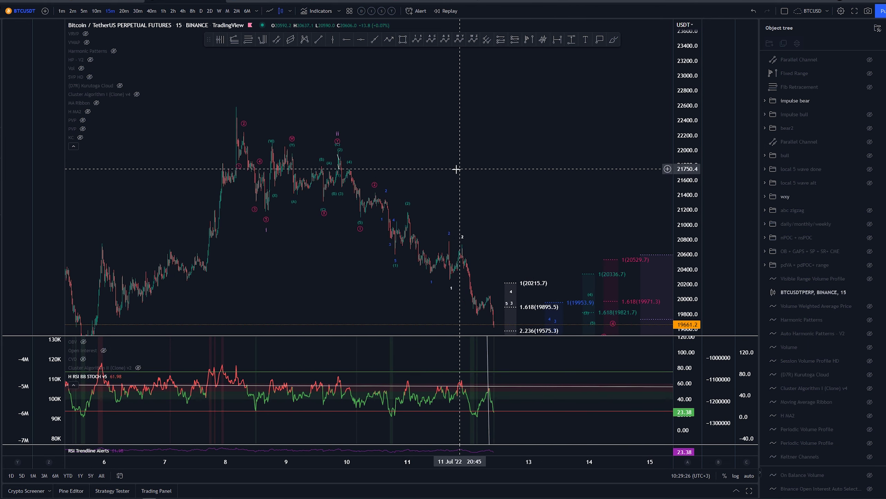
scroll(597, 70, up, 2)
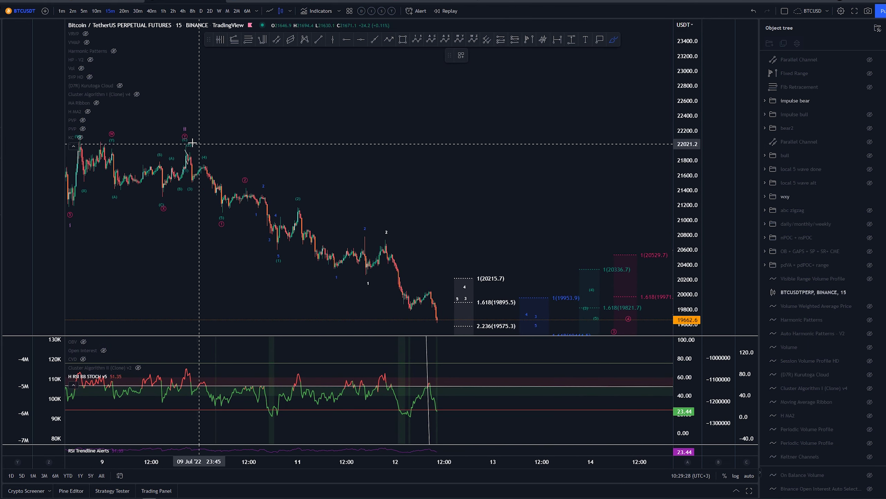
drag(186, 140, 186, 160)
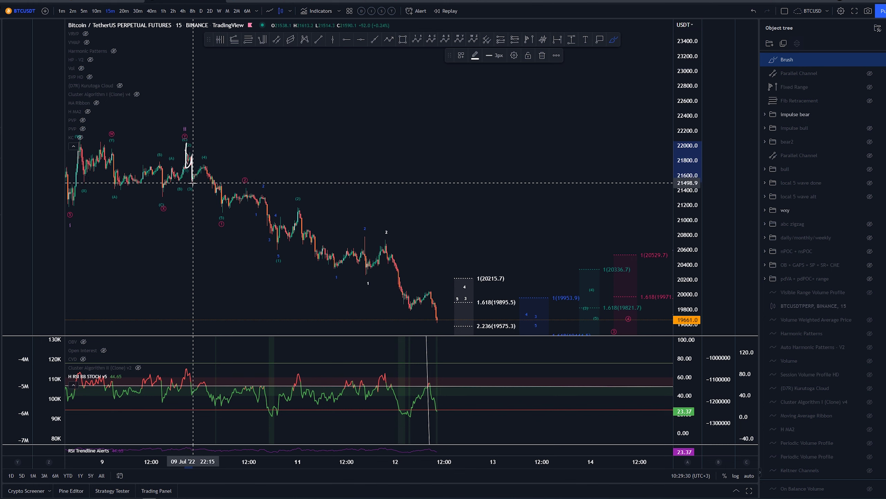
key(ctrl+z)
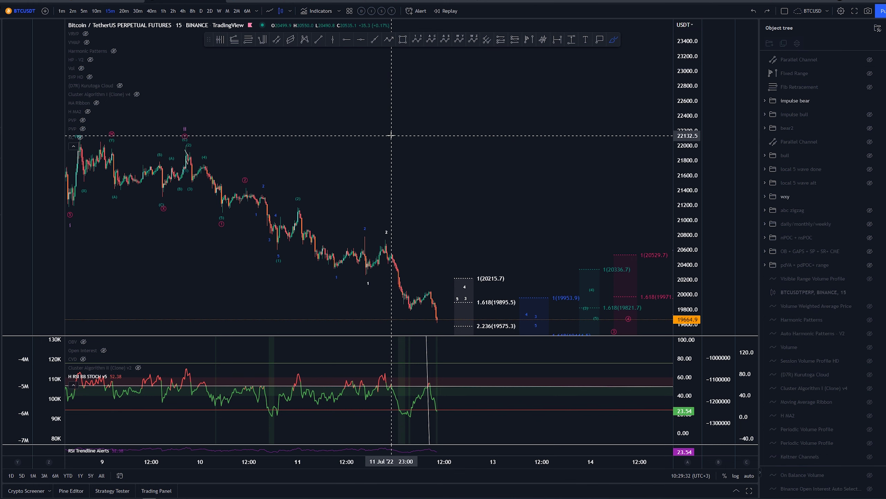
drag(183, 148, 193, 185)
key(ctrl+z)
key(ctrl+z)
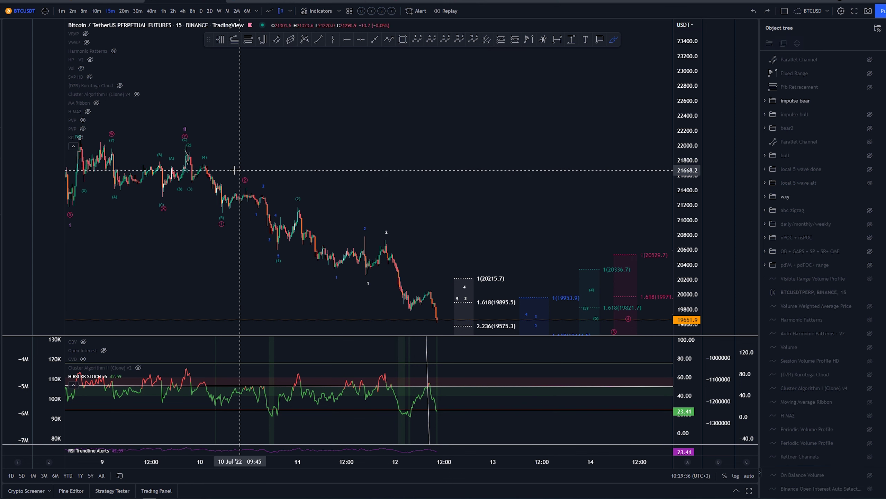
drag(184, 140, 192, 152)
key(ctrl+z)
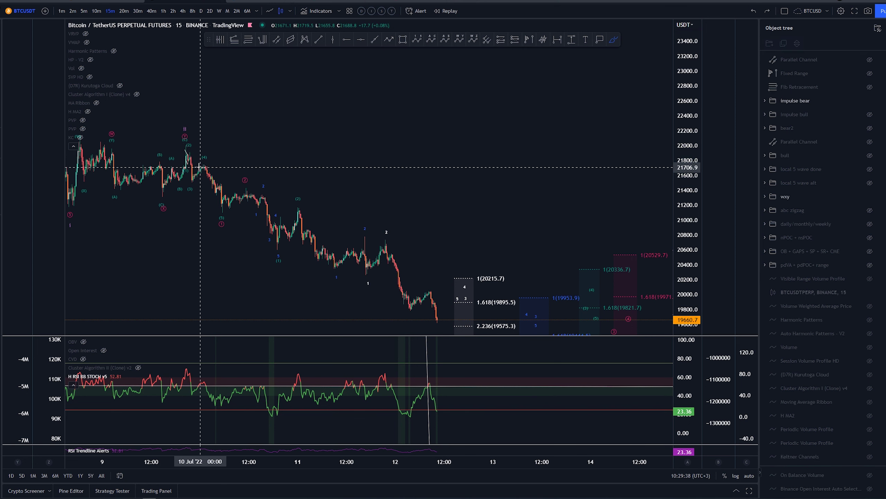
Brush the zigzag decline from the July 9 wave ii high to the July 10 low, and undo the stroke
key(Escape)
scroll(318, 164, down, 1)
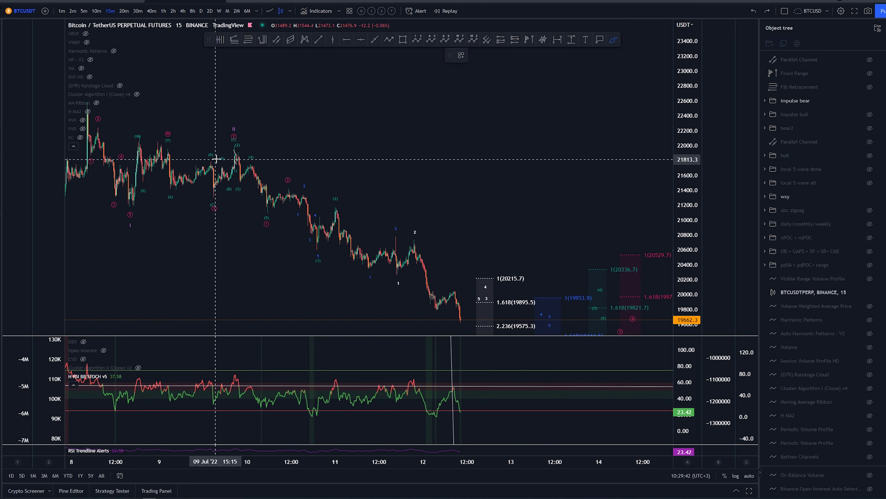
drag(236, 143, 237, 159)
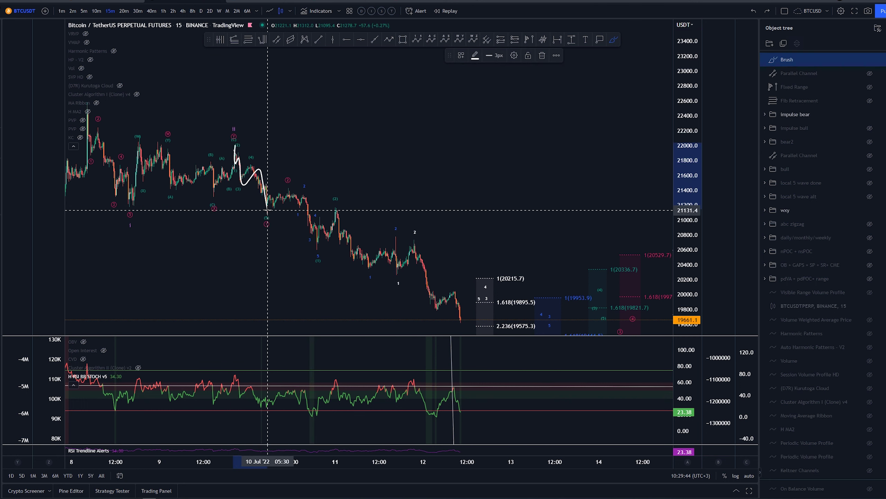
key(ctrl+z)
Show the large rising parallel channel and check where its lower line meets the current BTCUSDT price
scroll(531, 175, down, 4)
mouse_move(611, 174)
mouse_down()
mouse_move(341, 91)
mouse_move(419, 115)
mouse_up()
scroll(534, 134, down, 1)
drag(558, 139, 587, 116)
scroll(629, 114, down, 1)
scroll(432, 297, down, 3)
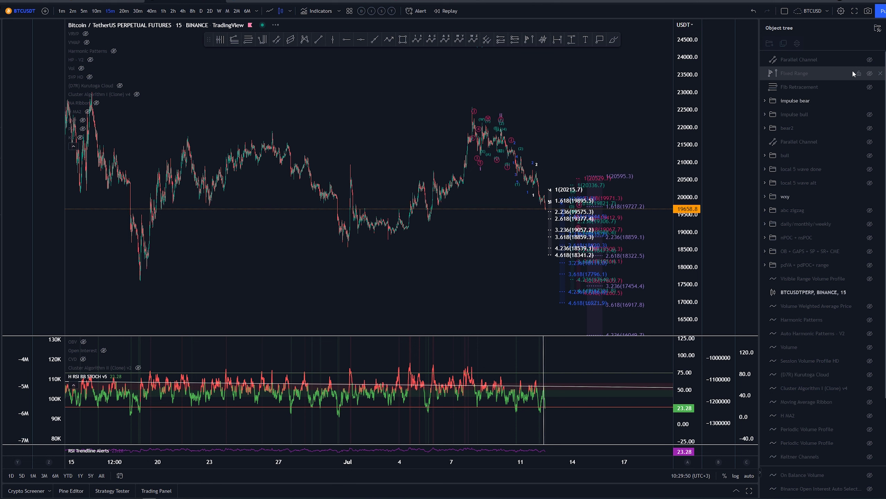
click(870, 60)
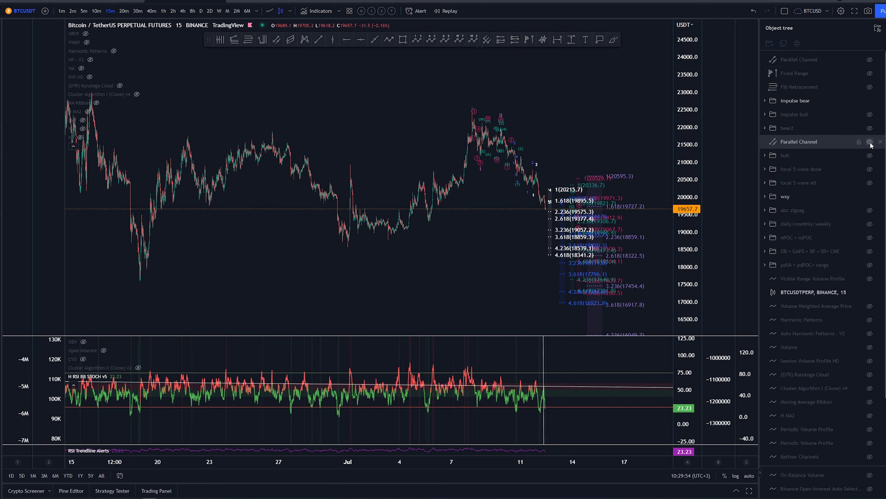
click(870, 142)
scroll(428, 296, up, 3)
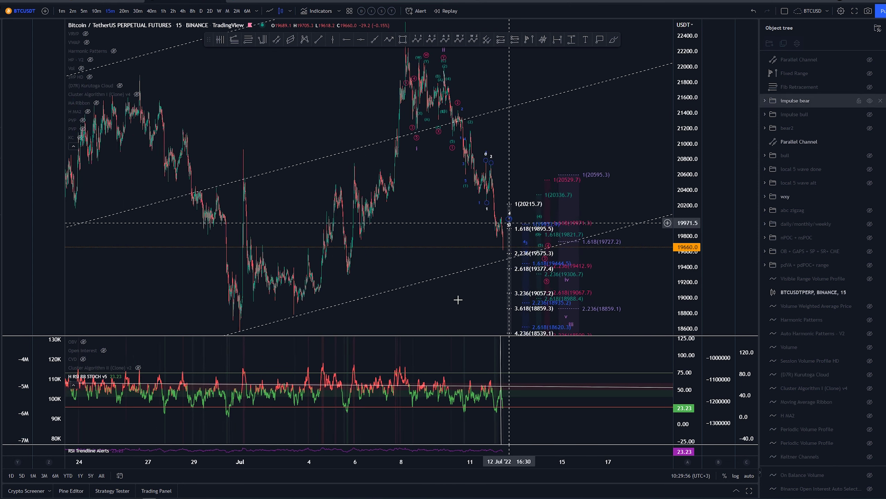
drag(452, 289, 386, 278)
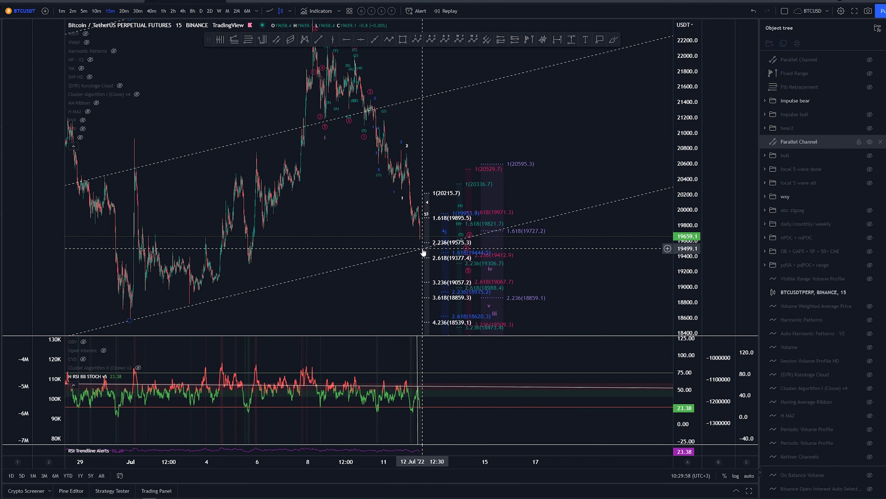
click(424, 249)
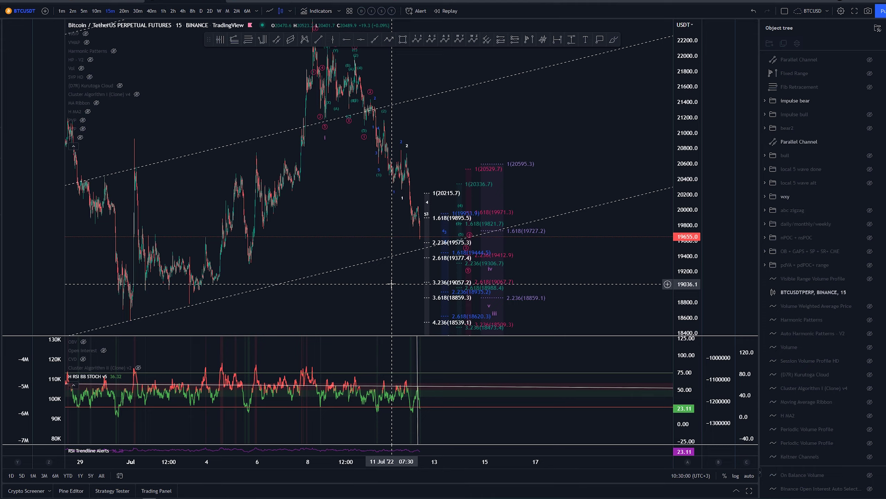
Show the descending parallel channel and move its upper line's end anchor to the white wave 2 high
drag(577, 116, 624, 167)
click(870, 60)
scroll(549, 194, up, 2)
scroll(548, 194, up, 2)
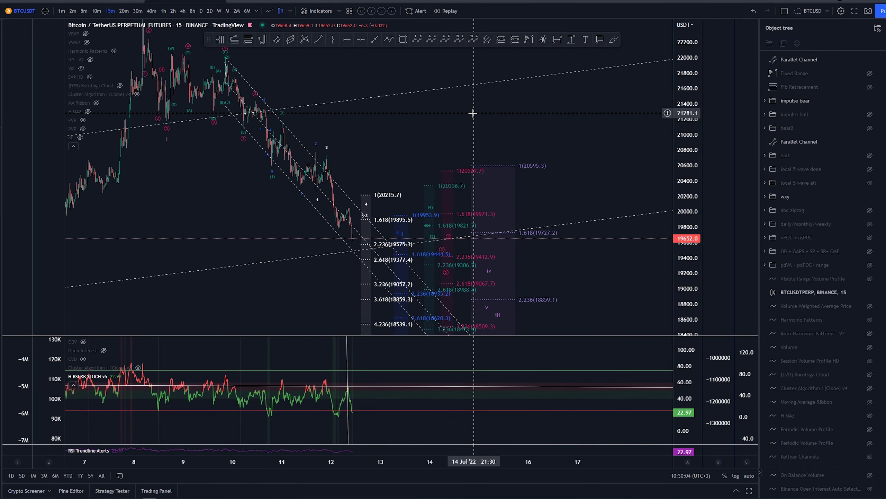
drag(298, 137, 329, 172)
click(334, 180)
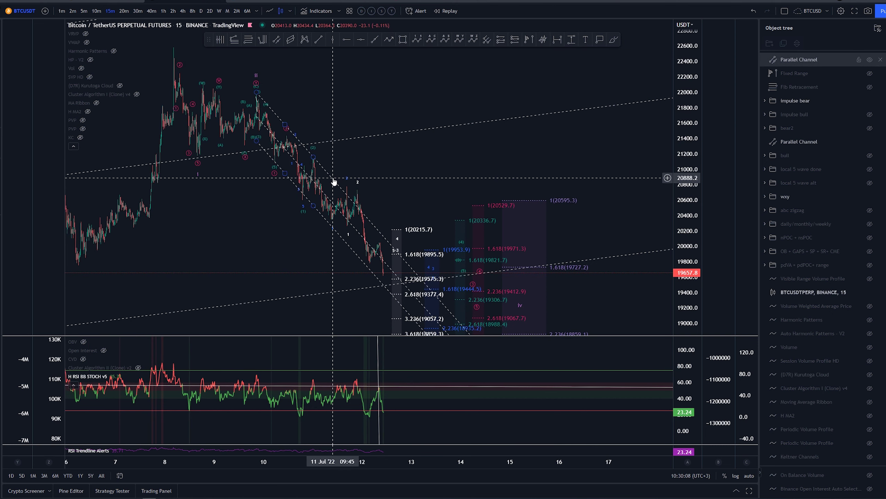
click(334, 180)
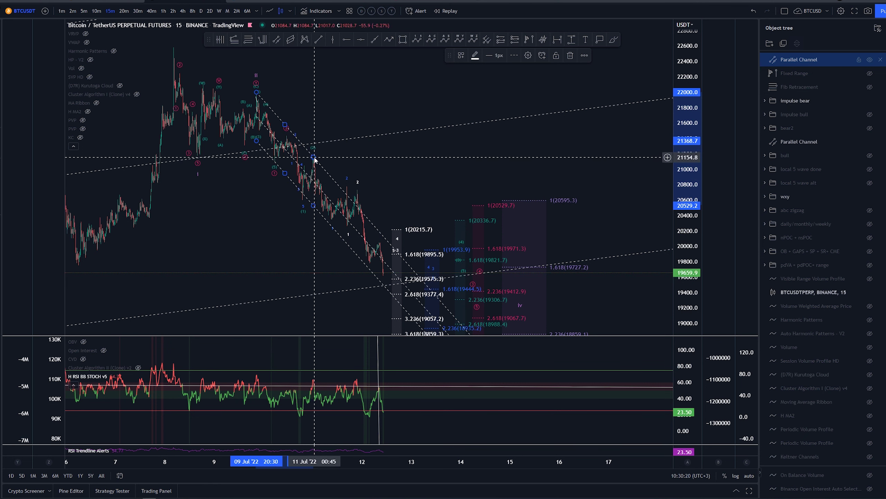
drag(314, 159, 303, 200)
click(439, 144)
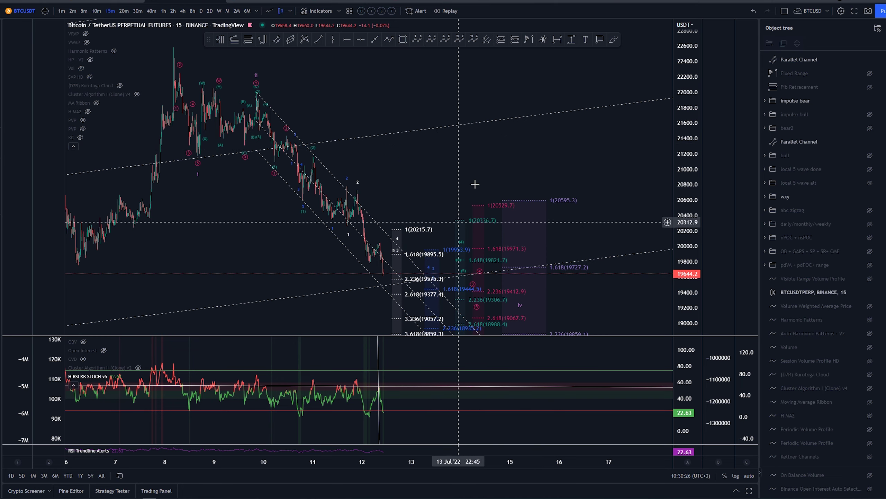
Widen the descending channel by moving its lower line down until its end anchor sits at 19916.3
right_click(495, 161)
drag(423, 156, 481, 128)
click(428, 196)
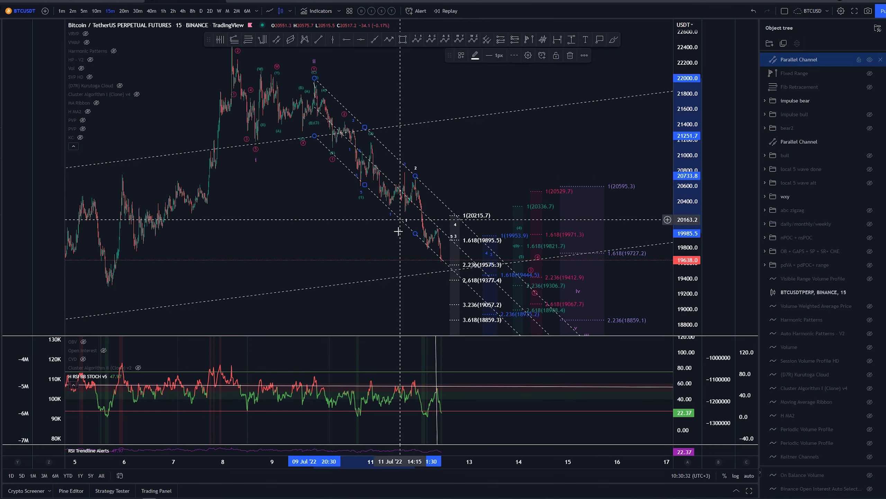
drag(367, 190, 360, 186)
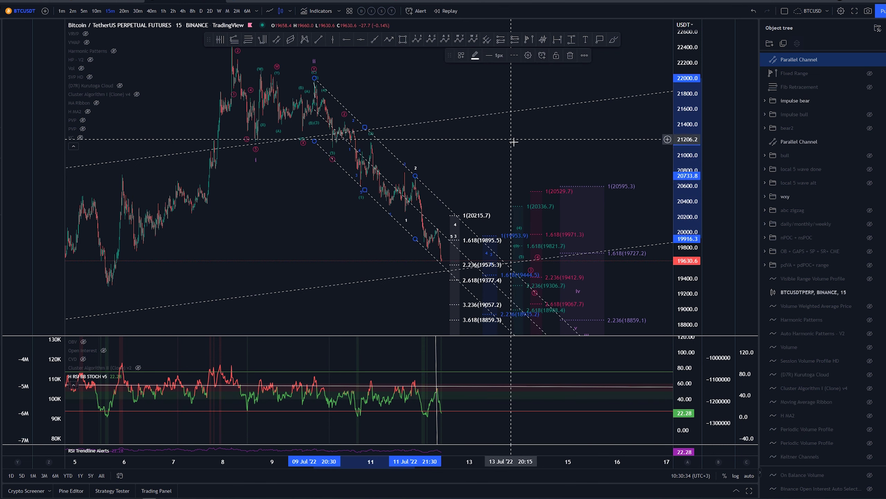
drag(507, 152, 453, 136)
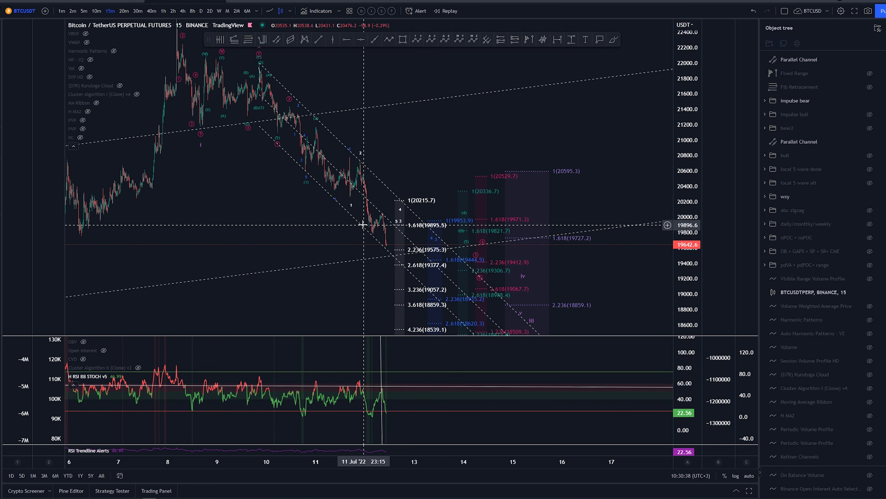
drag(434, 159, 441, 164)
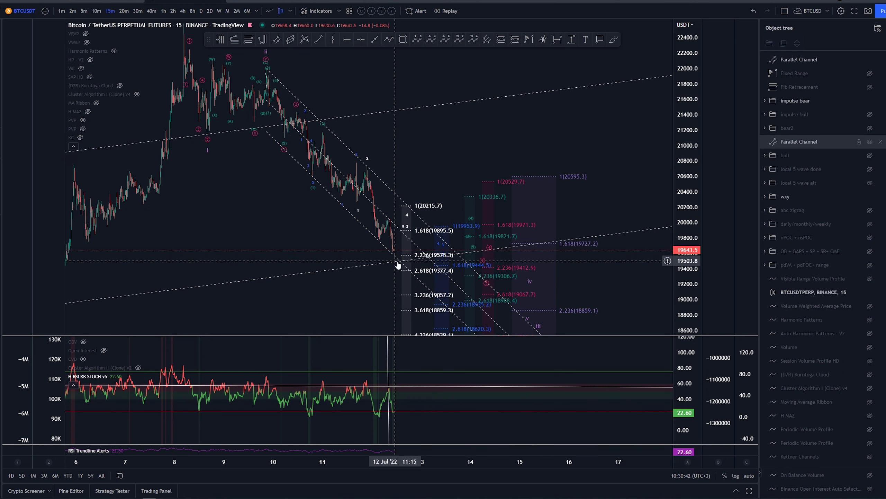
Move the white 3, 4 and 5 labels to the July 12 low, the following bounce high and the rising channel's lower line
mouse_move(408, 225)
mouse_down()
mouse_move(379, 241)
mouse_move(394, 253)
mouse_up()
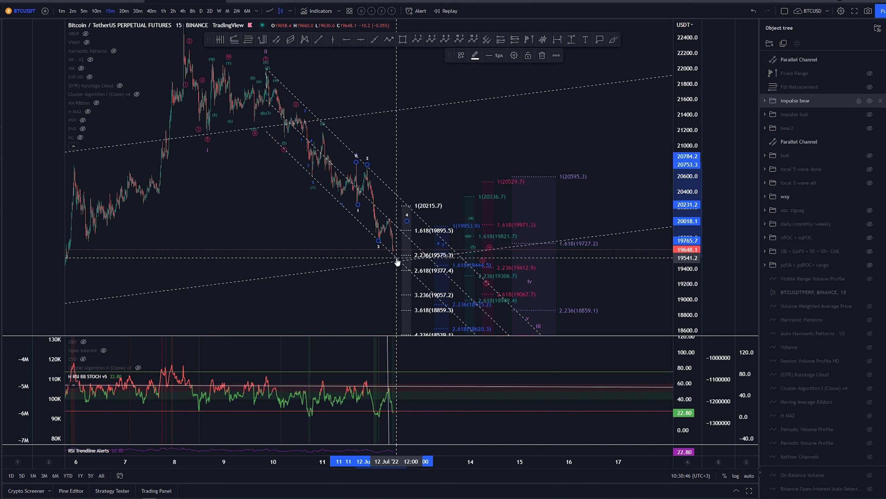
drag(407, 221, 398, 222)
click(446, 189)
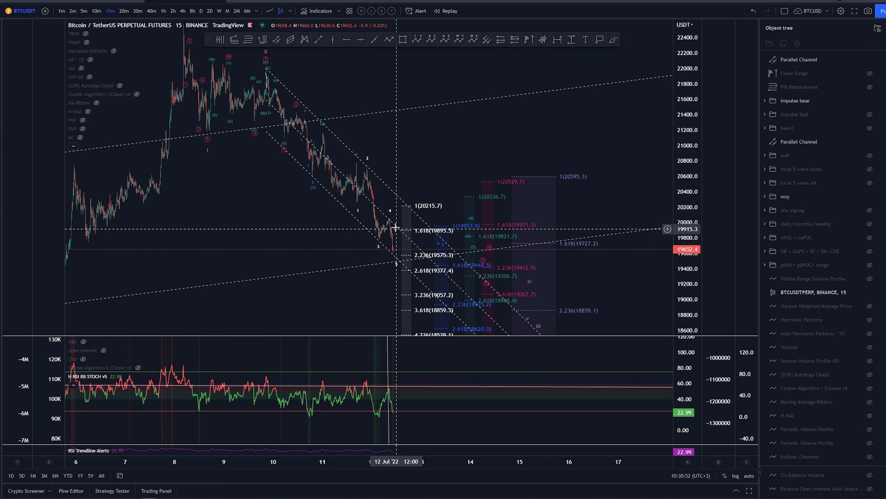
Hide the descending channel and show the nPOC + nsPOC and daily/monthly/weekly level groups
drag(441, 150, 452, 126)
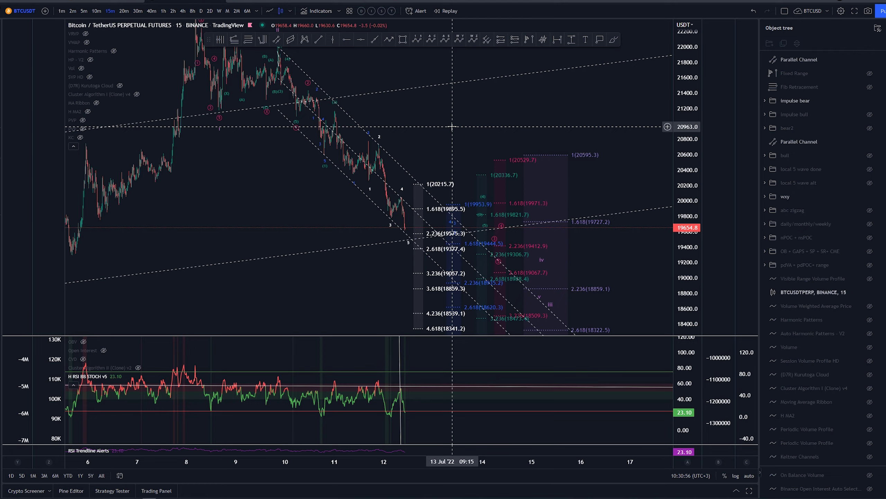
scroll(452, 127, down, 3)
scroll(603, 70, down, 1)
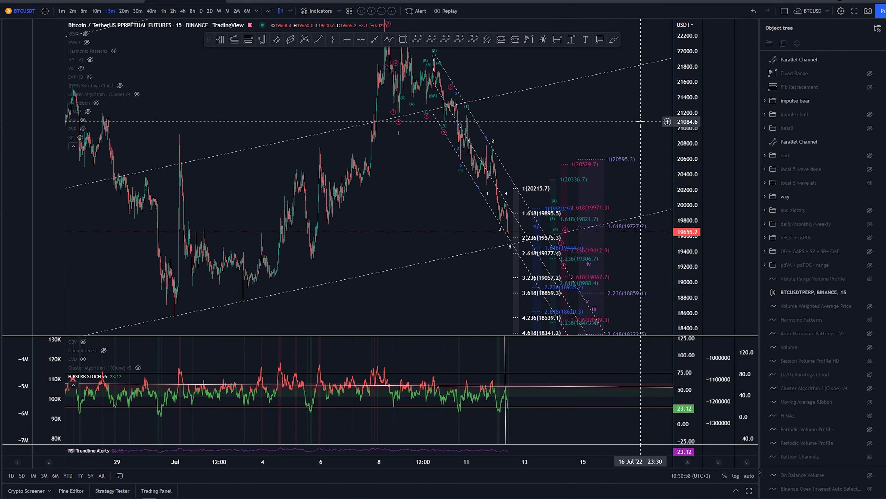
scroll(640, 122, down, 4)
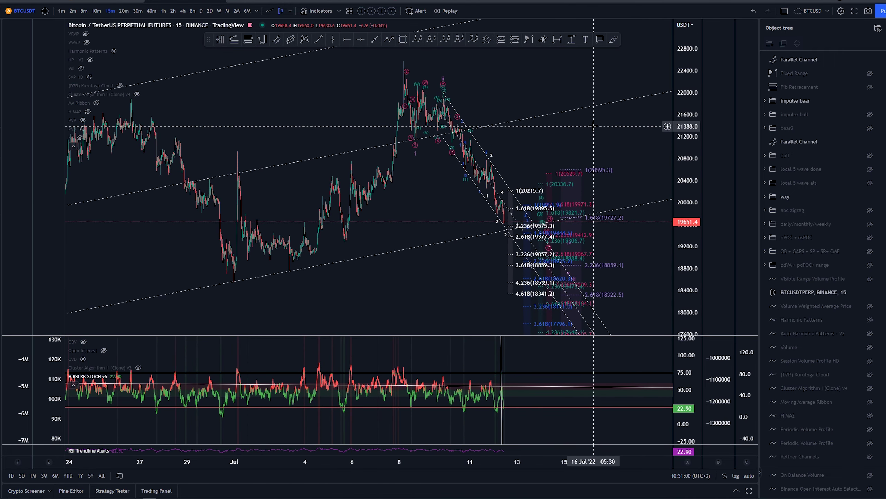
scroll(593, 127, down, 2)
mouse_move(881, 61)
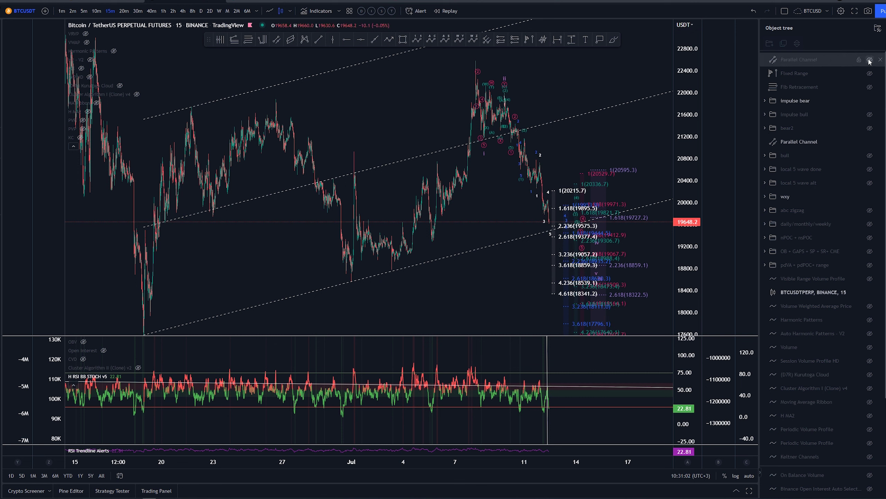
click(871, 238)
click(871, 224)
scroll(405, 273, up, 5)
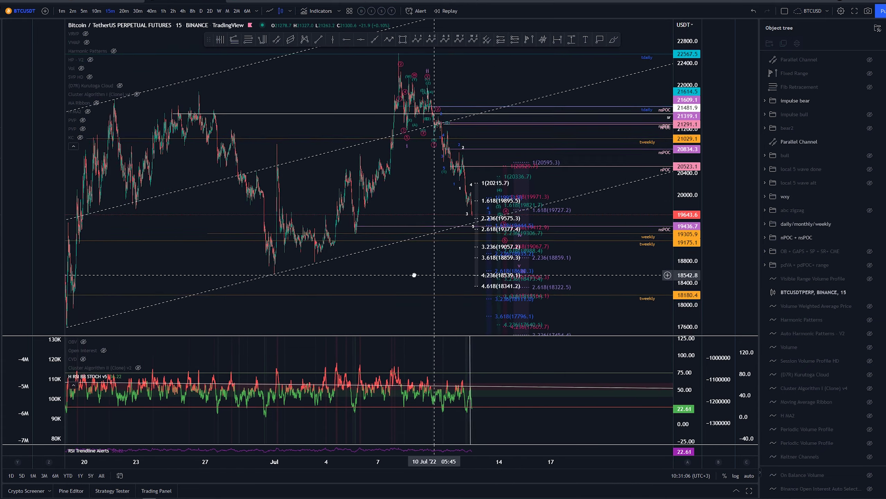
Brush a projected decline from the wave ii high down through the Fib extension targets, and undo the strokes
drag(682, 127, 682, 102)
drag(600, 210, 620, 134)
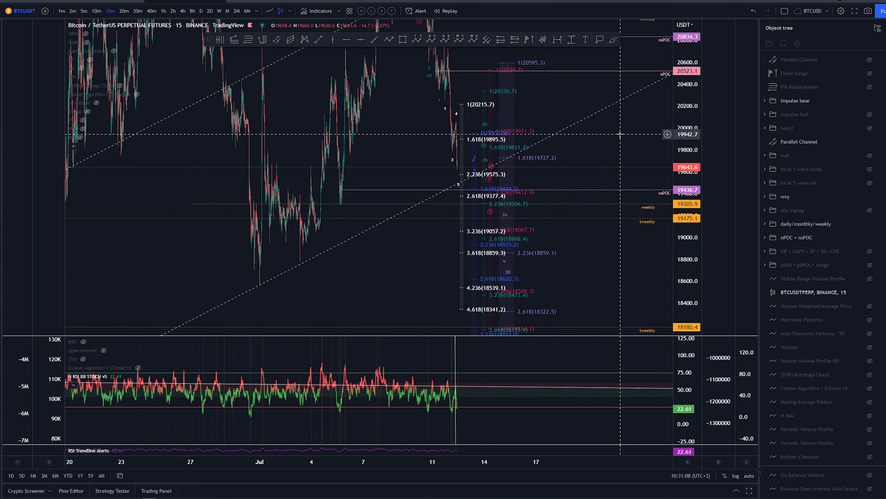
drag(682, 120, 682, 222)
scroll(621, 164, up, 2)
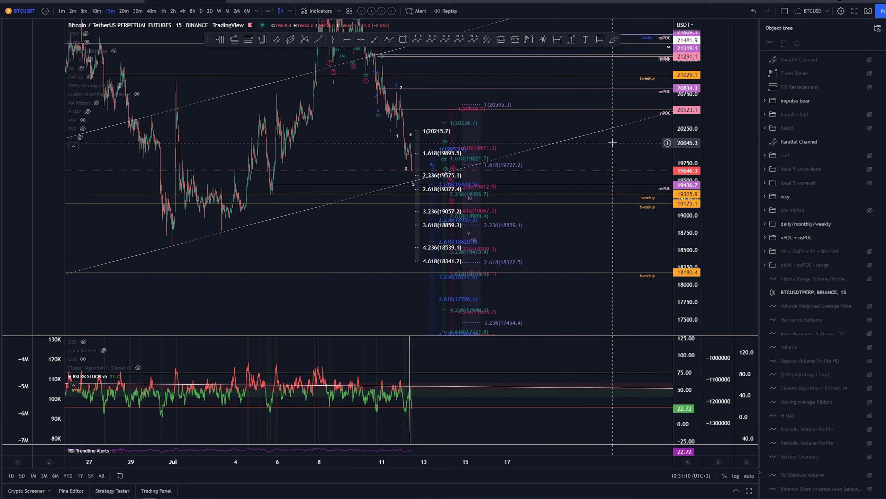
drag(590, 147, 604, 206)
mouse_move(372, 74)
mouse_down()
mouse_move(400, 103)
mouse_move(371, 81)
mouse_move(468, 334)
mouse_up()
key(ctrl+z)
key(ctrl+z)
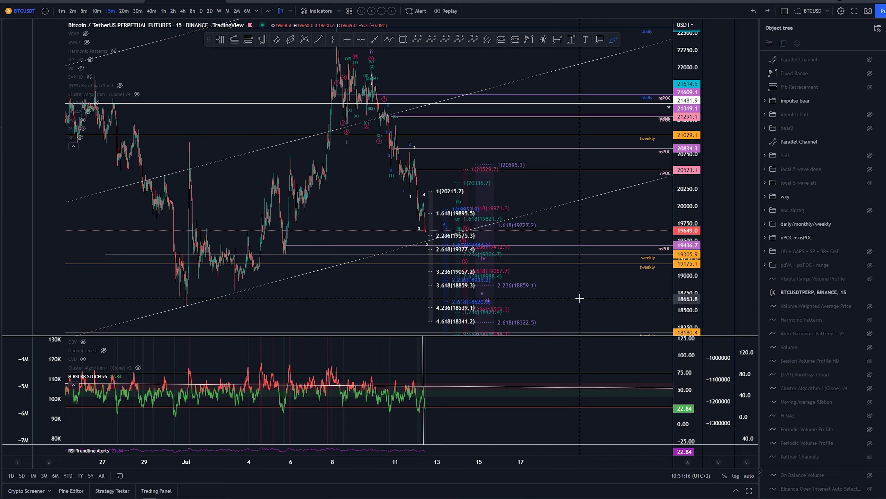
Brush the July 8 drop and bounce, redraw the path from that high down to the 4.618 (18341.2) target, and remove the strokes
scroll(580, 298, down, 2)
mouse_move(619, 296)
mouse_down()
mouse_move(628, 222)
mouse_move(607, 253)
mouse_move(583, 260)
mouse_up()
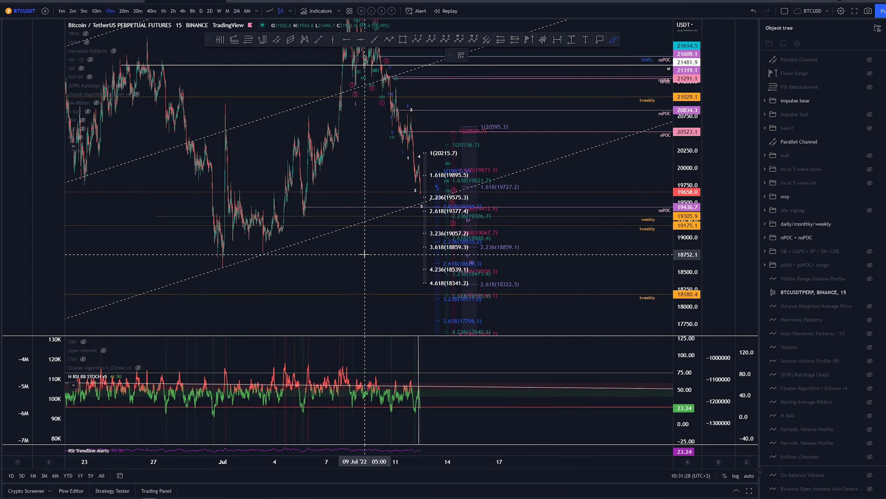
mouse_move(362, 254)
mouse_down()
mouse_move(451, 257)
mouse_move(369, 291)
mouse_up()
drag(681, 148, 680, 225)
drag(602, 272, 584, 269)
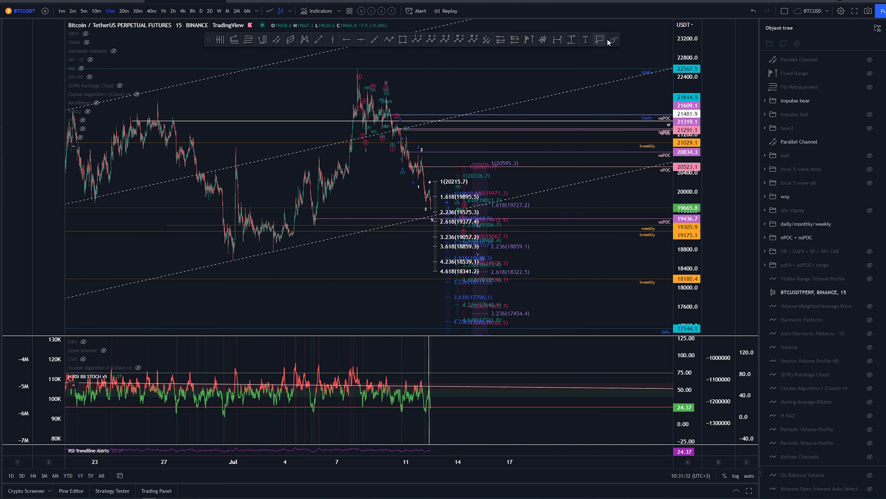
mouse_move(355, 74)
mouse_down()
mouse_move(357, 91)
mouse_move(384, 85)
mouse_up()
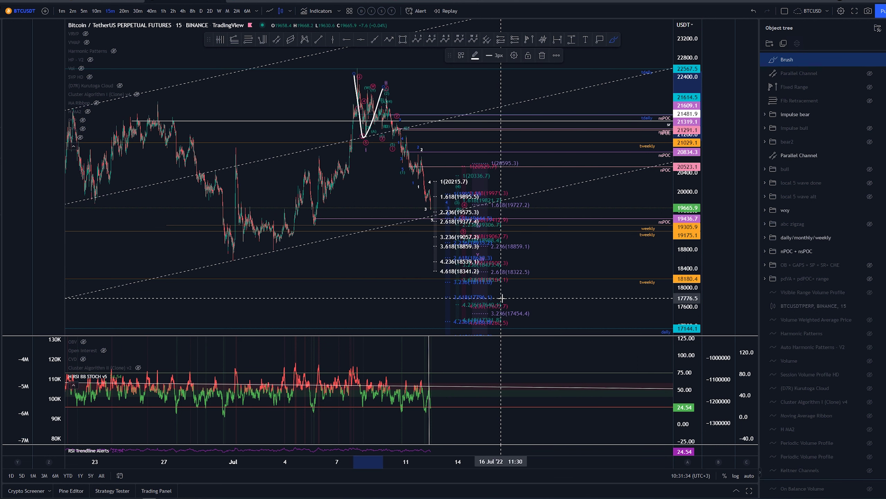
key(ctrl+z)
drag(522, 267, 502, 257)
key(ctrl+z)
mouse_move(354, 72)
mouse_down()
mouse_move(375, 115)
mouse_move(386, 90)
mouse_move(443, 266)
mouse_up()
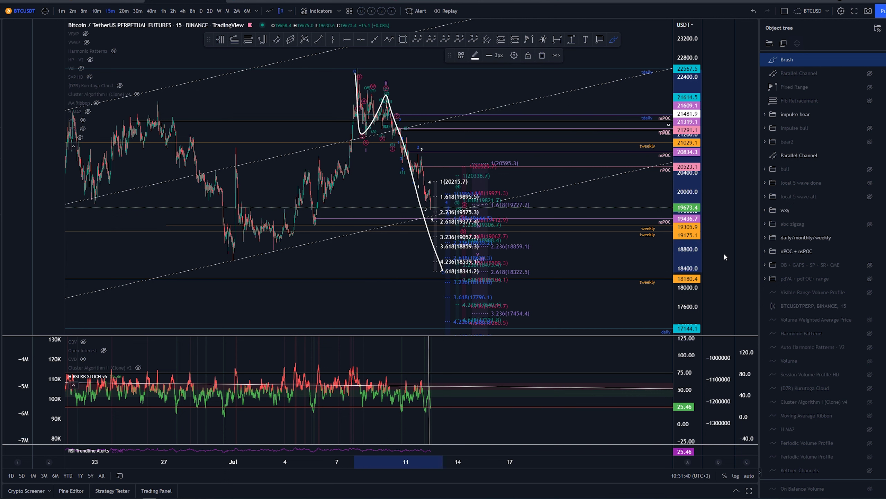
key(Delete)
Brush the first drop and rebound from the July 9 wave ii high, undoing it and the stray marks
scroll(436, 88, up, 5)
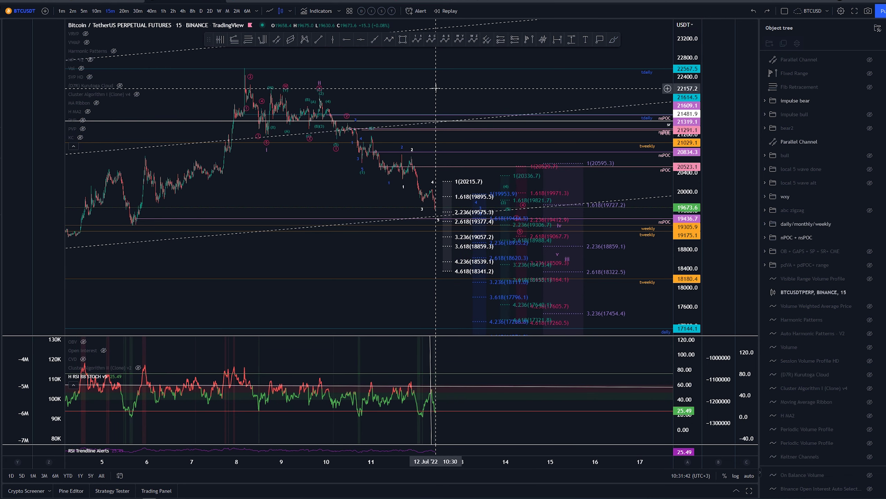
drag(436, 88, 318, 82)
drag(192, 89, 219, 116)
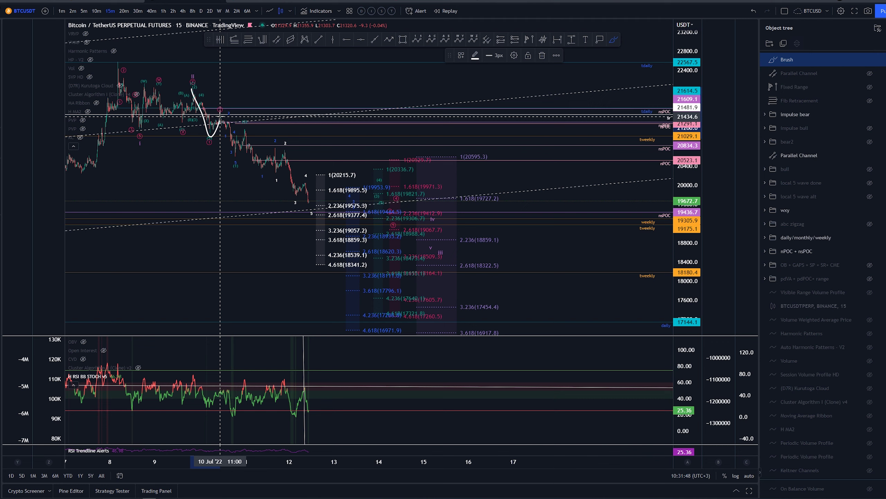
key(ctrl+z)
mouse_move(371, 224)
mouse_down()
mouse_move(398, 234)
mouse_move(374, 223)
mouse_up()
key(ctrl+z)
mouse_move(660, 217)
mouse_down()
mouse_move(638, 242)
mouse_move(659, 220)
mouse_up()
key(ctrl+z)
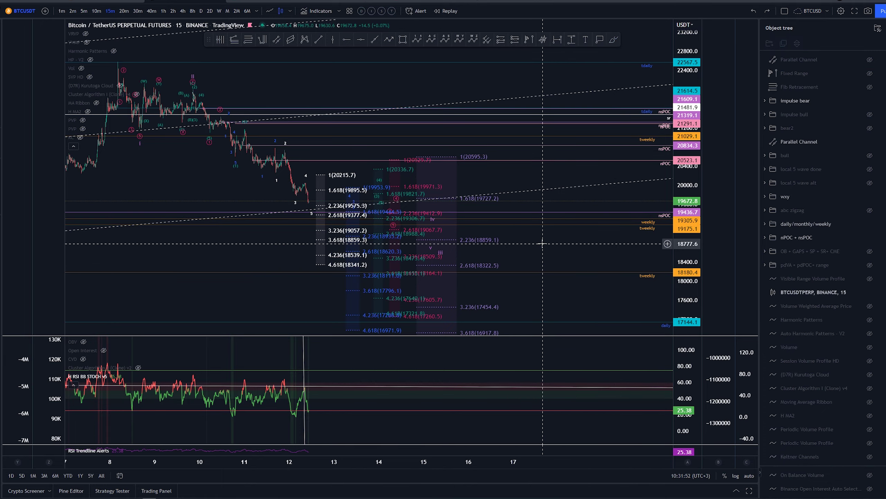
Examine the white 1 to 5 wave count on the July 11–12 decline against the rising channel's lower line
scroll(451, 198, down, 5)
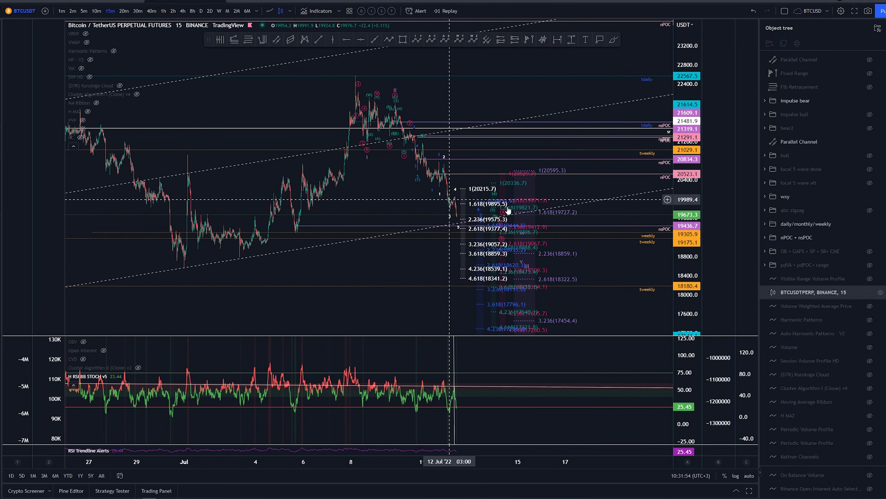
scroll(531, 211, up, 5)
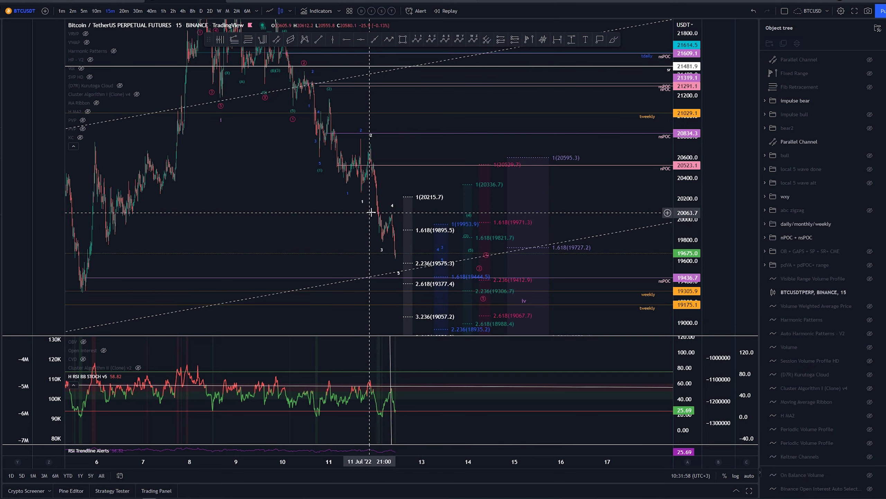
scroll(368, 211, up, 5)
scroll(316, 216, up, 3)
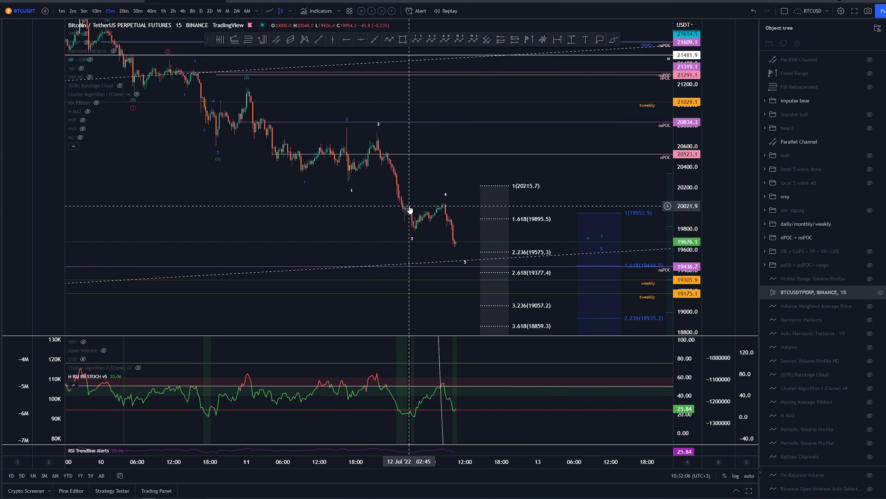
Brush a downward stroke along the white-numbered July 11–12 decline and undo it
scroll(408, 208, down, 3)
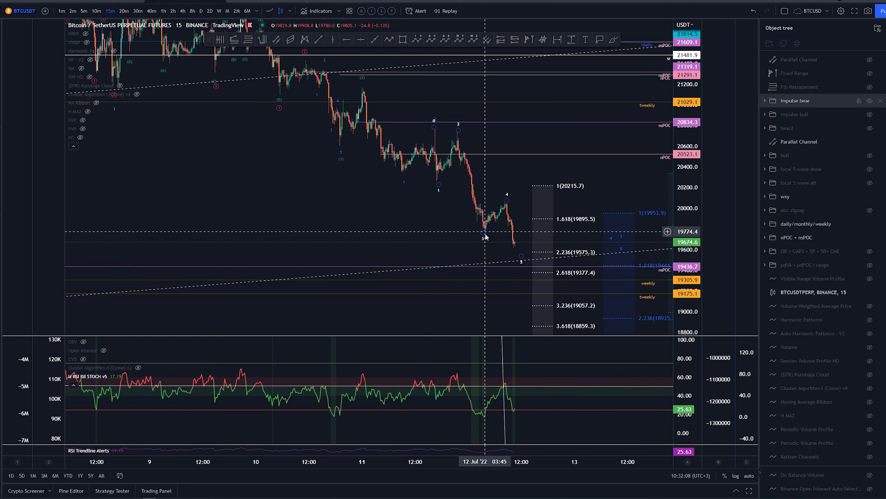
drag(535, 182, 488, 189)
scroll(489, 190, up, 3)
click(613, 40)
mouse_move(337, 148)
mouse_down()
mouse_move(366, 242)
mouse_move(357, 214)
mouse_up()
key(ctrl+z)
Brush a projected rebound from the July 12 low up to the 1 (20215.7) Fib level twice, undoing each stroke
scroll(449, 188, down, 3)
scroll(409, 182, down, 5)
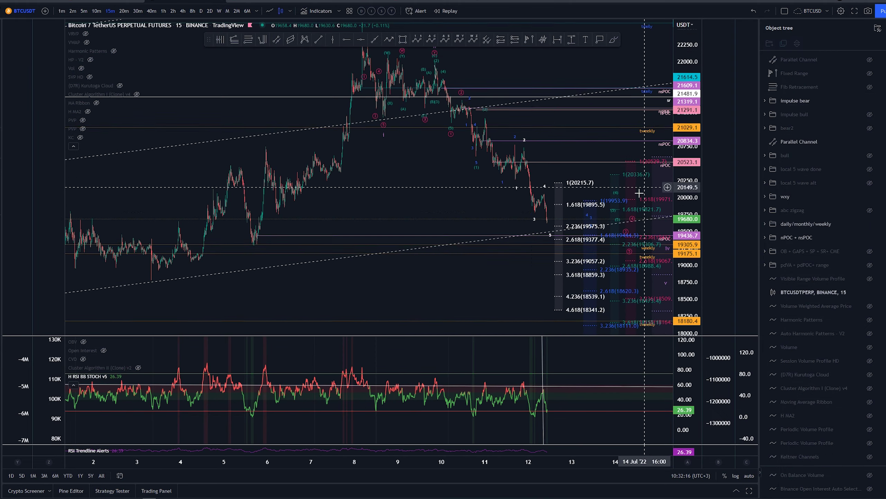
drag(482, 183, 372, 159)
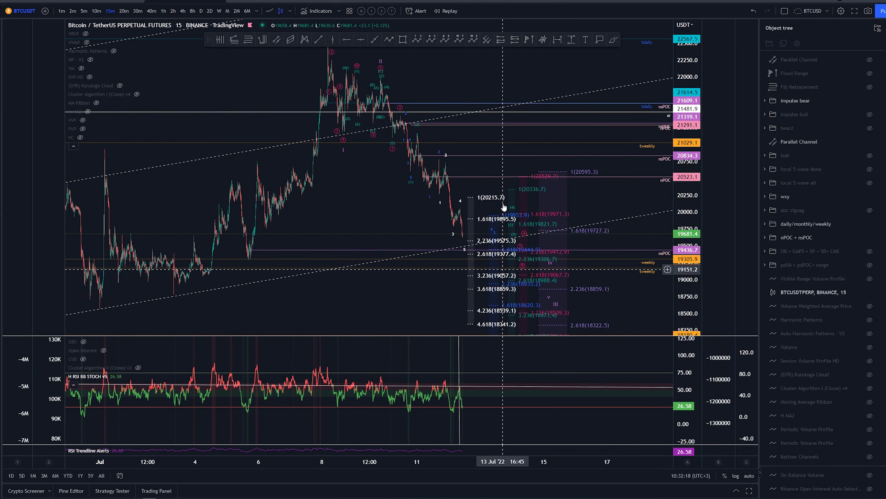
click(613, 40)
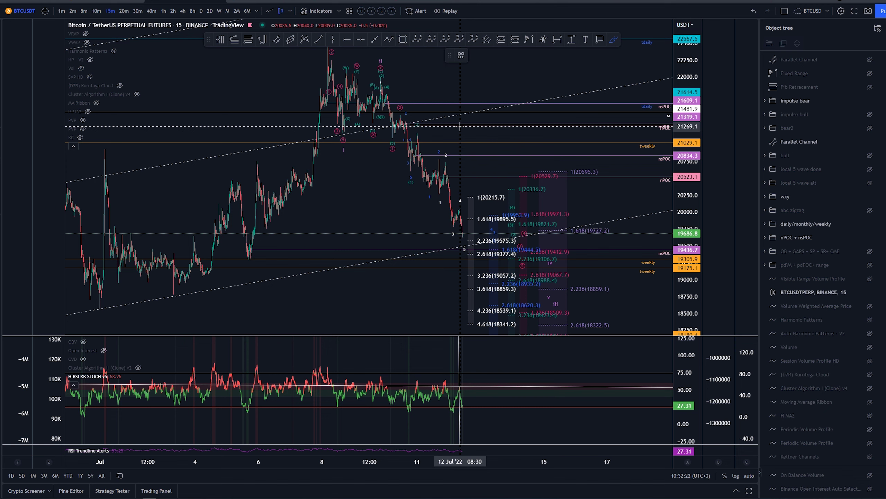
drag(467, 234, 472, 202)
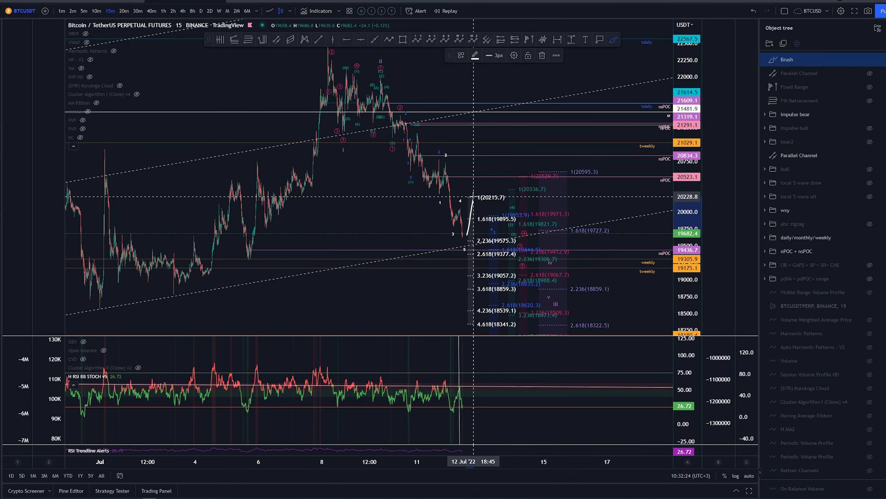
key(ctrl+z)
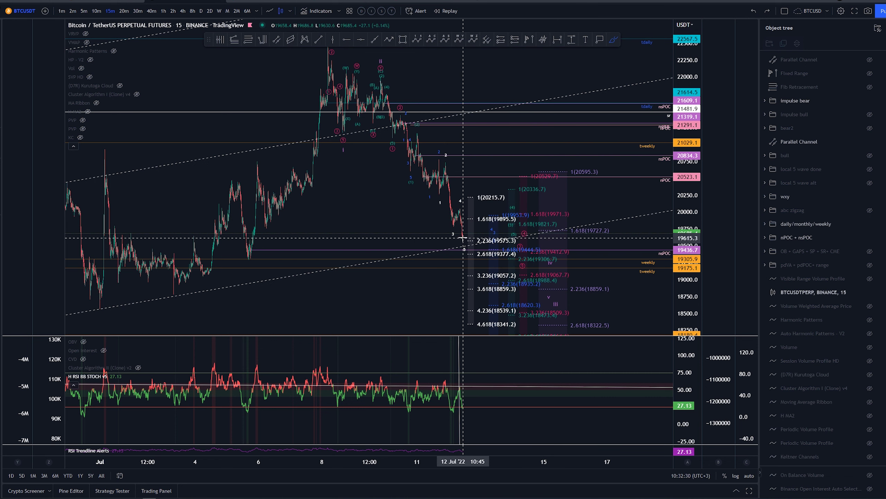
drag(463, 237, 468, 216)
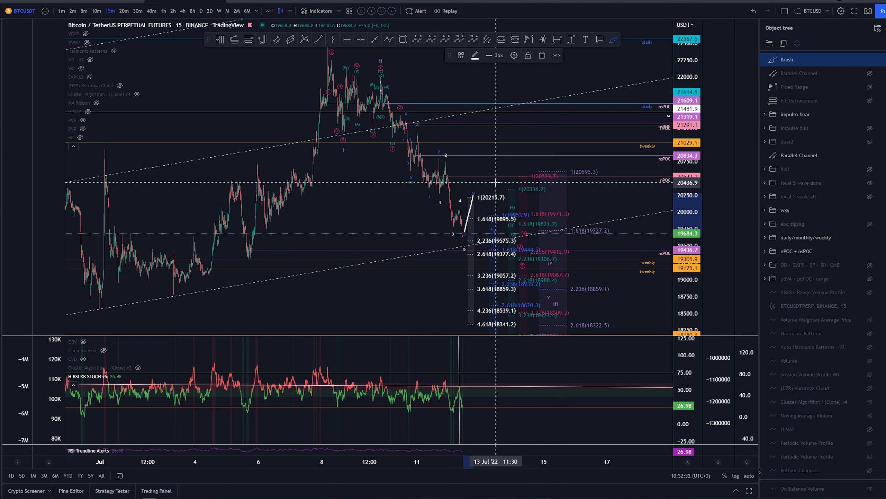
key(ctrl+z)
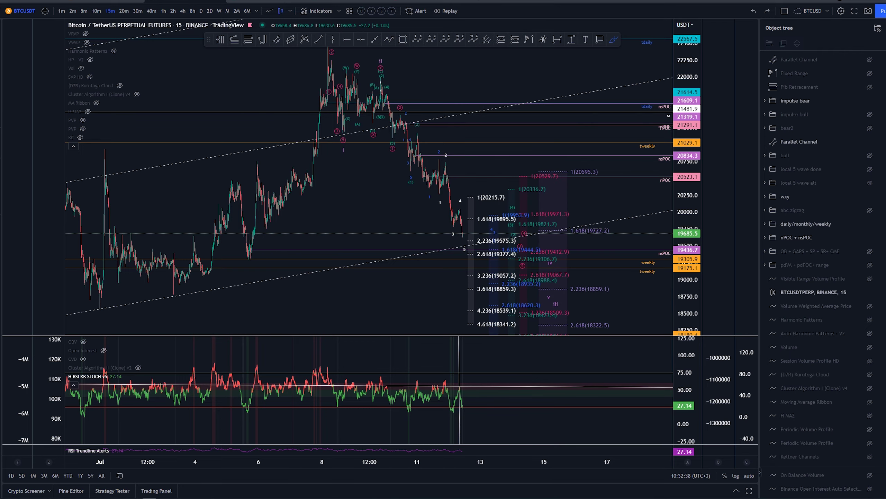
Examine the whole rising parallel channel from the mid-June low to the July 12 decline and its Fib targets
scroll(373, 205, down, 4)
drag(463, 203, 513, 226)
scroll(513, 226, down, 2)
drag(686, 147, 685, 244)
drag(526, 210, 487, 209)
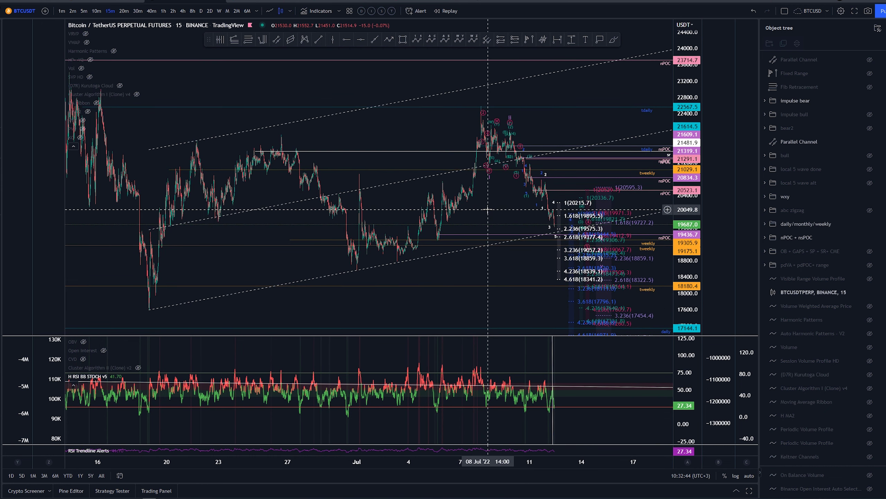